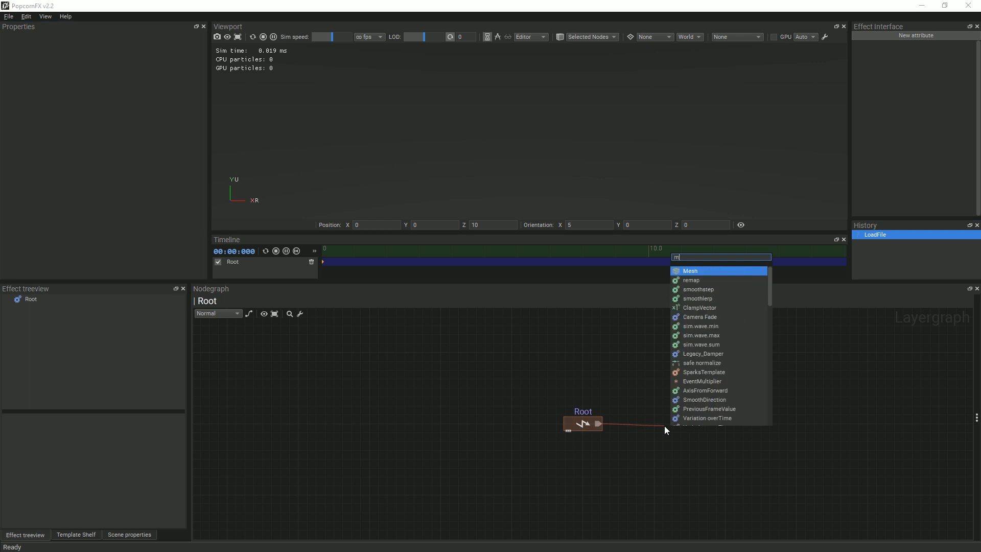
Chain an EventMultiplier node and a Layer node to the Root node's output.
{"action": "key", "text": "Return"}
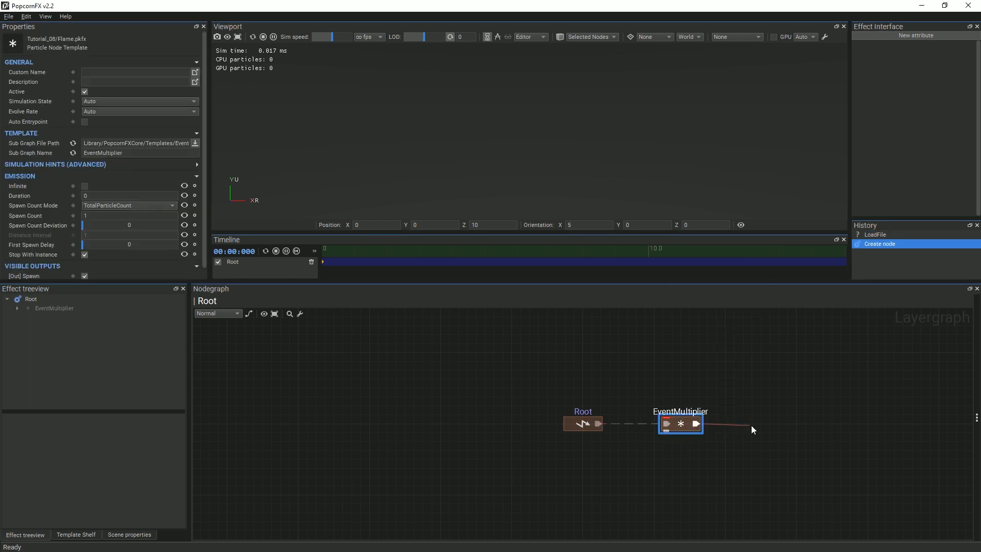
{"action": "type", "text": "layer"}
{"action": "key", "text": "Return"}
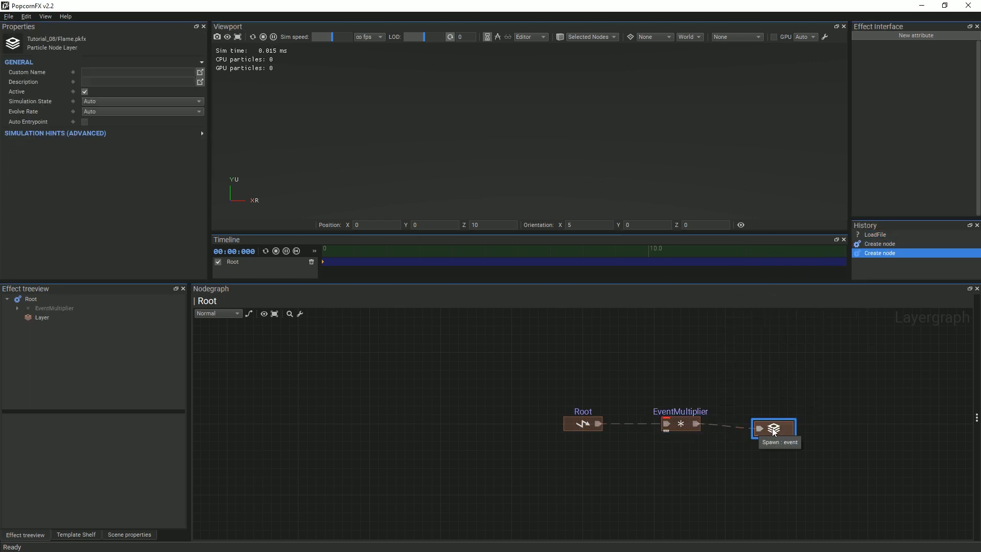
Shift the Root, EventMultiplier and Layer nodes together toward the left of the layer graph.
{"action": "left_click_drag", "start_coordinate": [823, 448], "coordinate": [546, 389]}
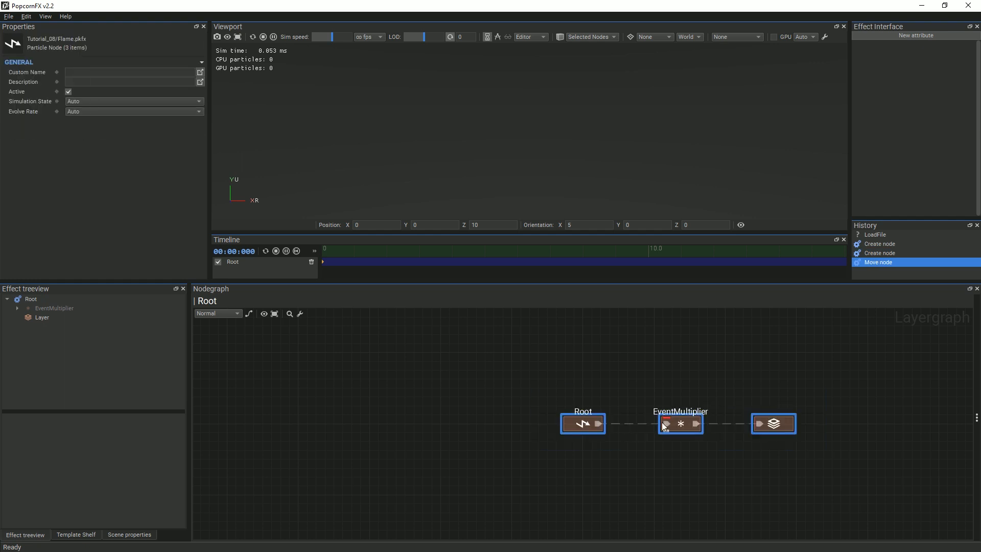
{"action": "left_click_drag", "start_coordinate": [680, 425], "coordinate": [584, 428]}
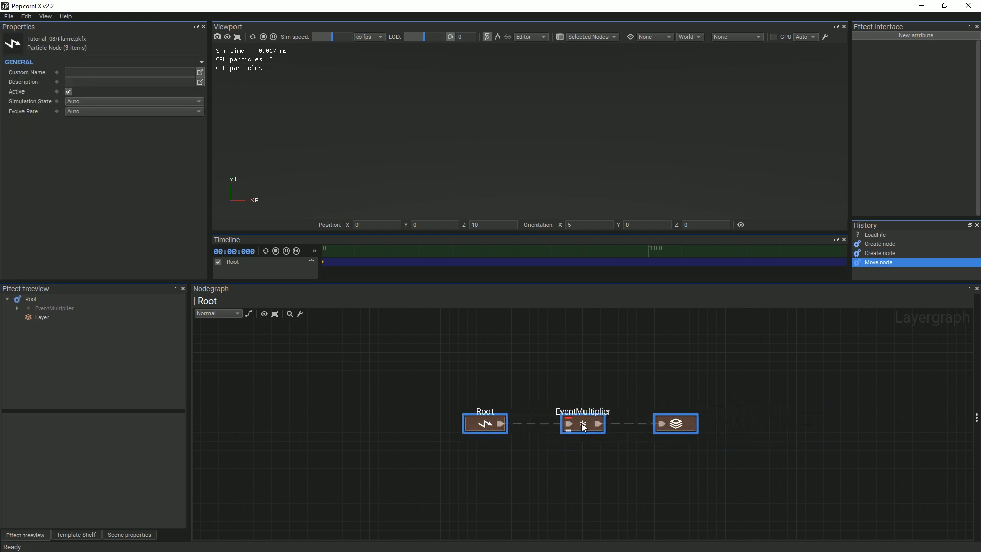
{"action": "left_click", "coordinate": [577, 384]}
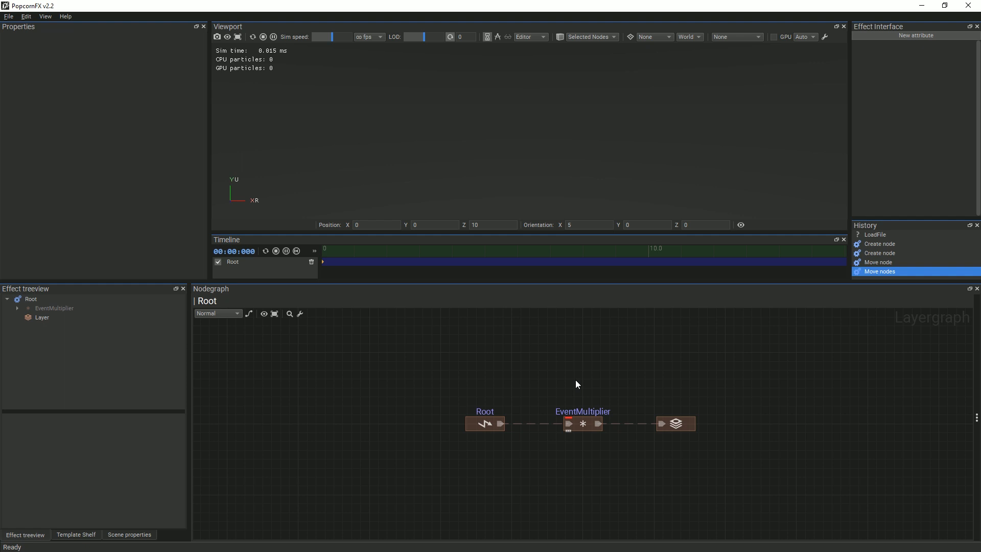
Disable looping for the effect playback and review the EventMultiplier's emission properties.
{"action": "left_click", "coordinate": [448, 38]}
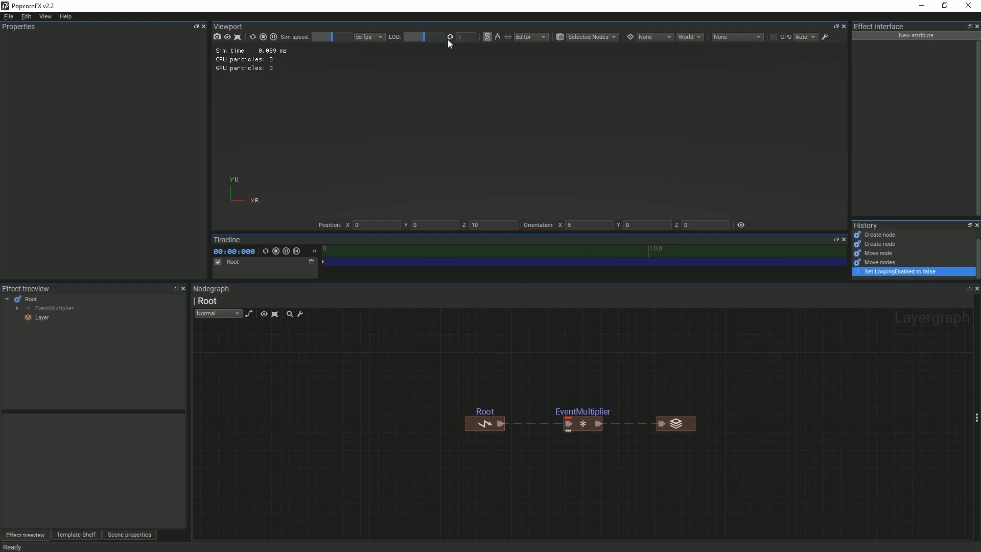
{"action": "left_click", "coordinate": [586, 423]}
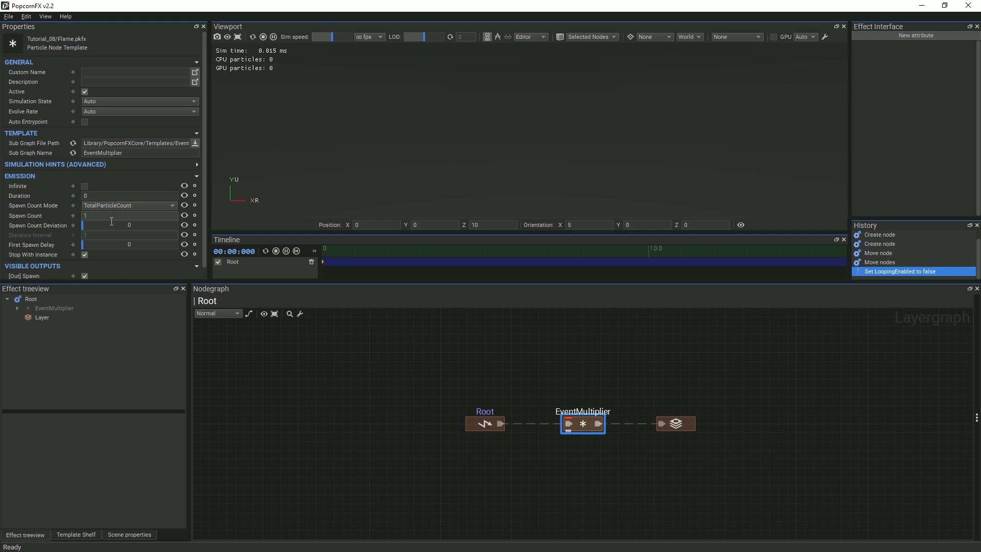
{"action": "left_click", "coordinate": [726, 429]}
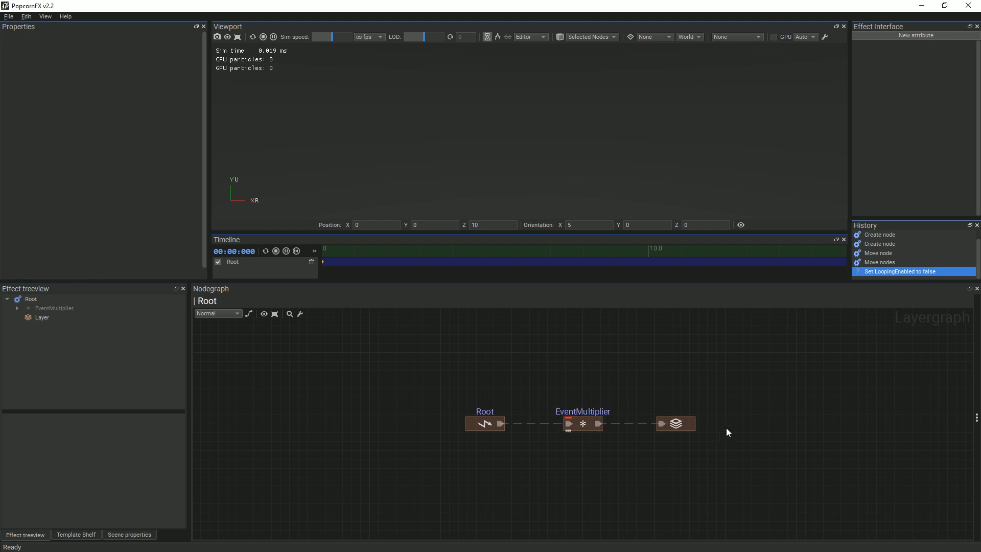
Add a billboard renderer inside the layer's nodegraph and restart the effect.
{"action": "double_click", "coordinate": [679, 426]}
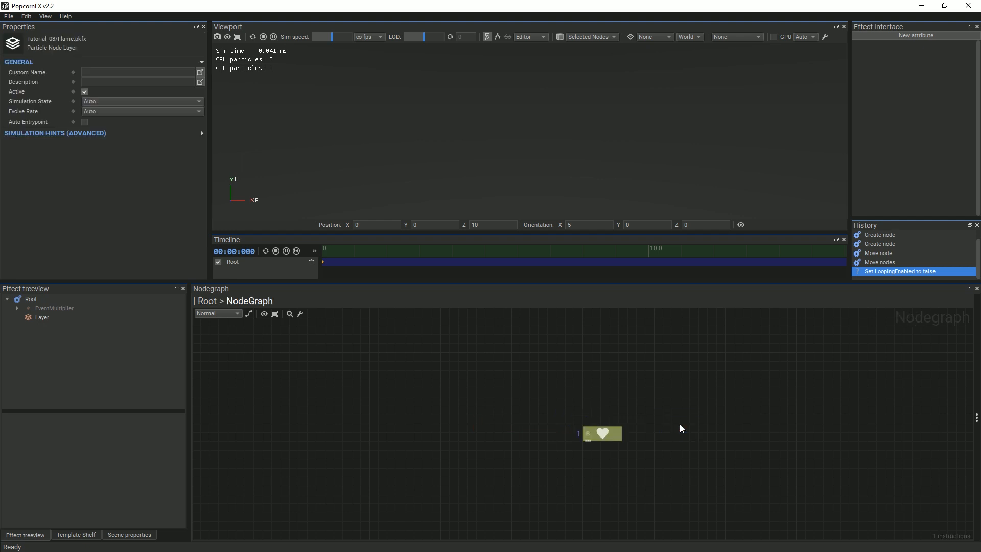
{"action": "right_click", "coordinate": [585, 373]}
{"action": "type", "text": "bill"}
{"action": "key", "text": "Return"}
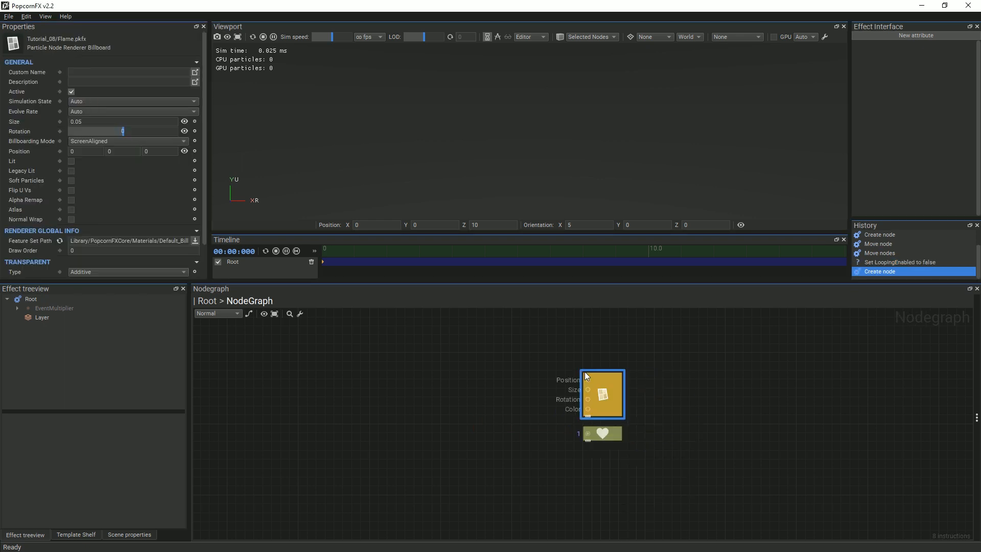
{"action": "left_click", "coordinate": [520, 373]}
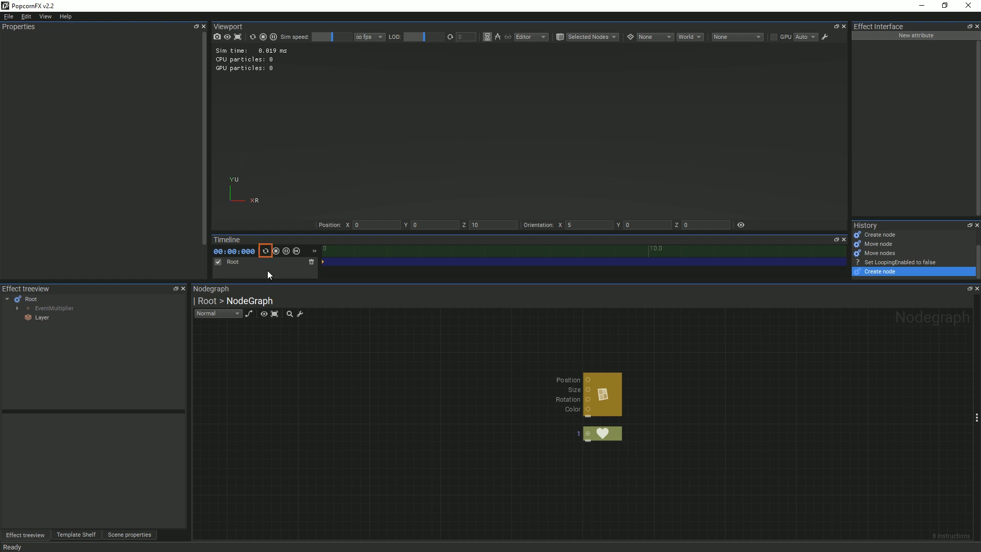
{"action": "key", "text": "ctrl+r"}
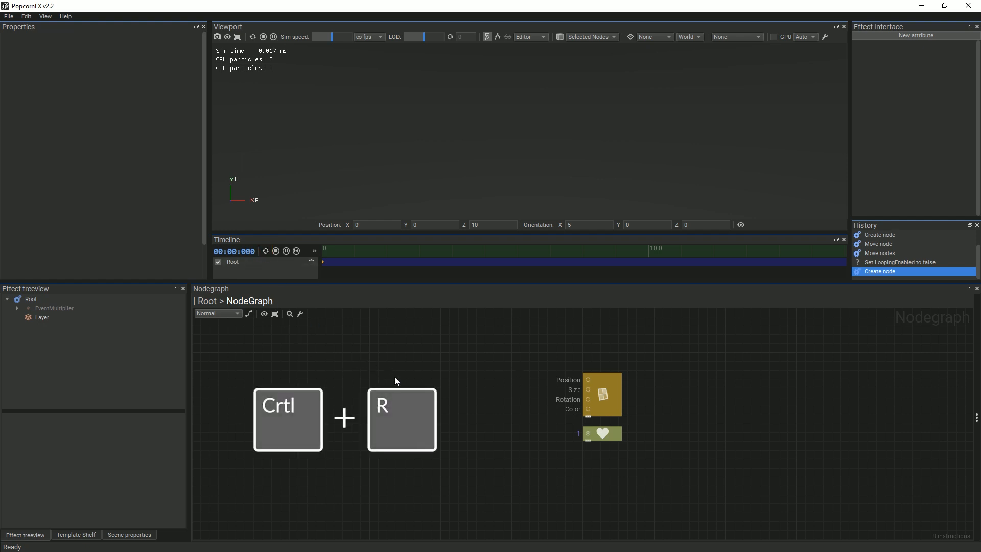
{"action": "key", "text": "ctrl+r"}
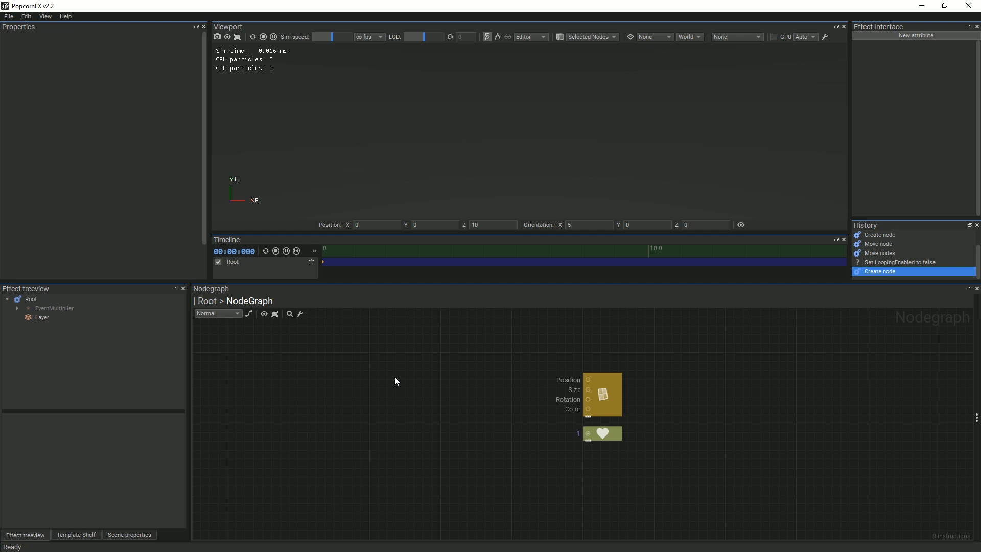
Replace the default life node with an InfiniteLife template aligned directly above the billboard renderer.
{"action": "right_click", "coordinate": [586, 353]}
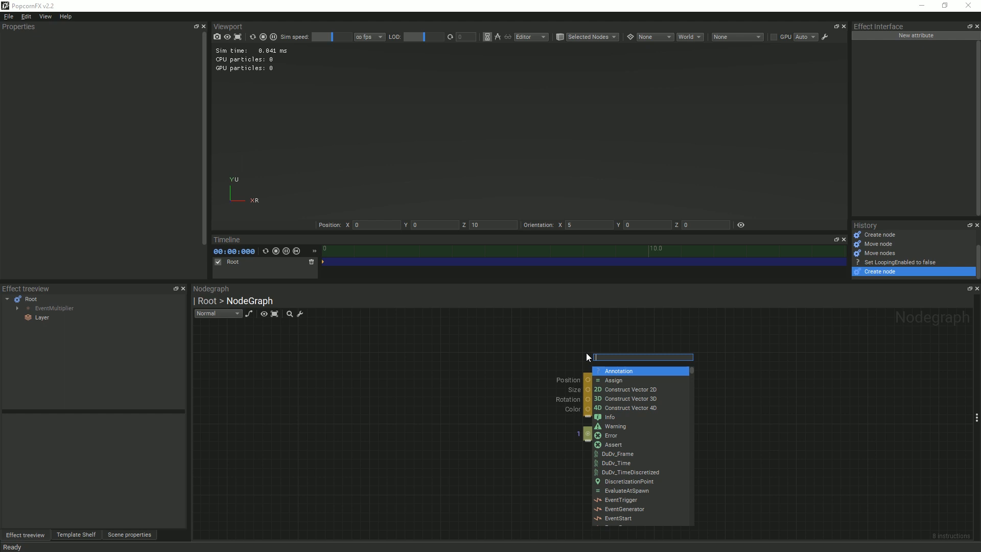
{"action": "type", "text": "infi"}
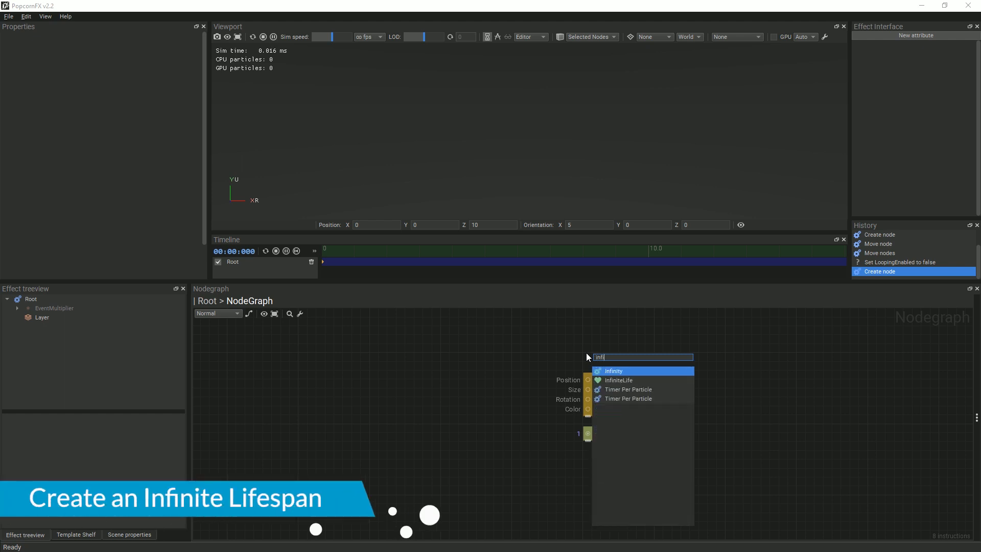
{"action": "key", "text": "Down"}
{"action": "key", "text": "Return"}
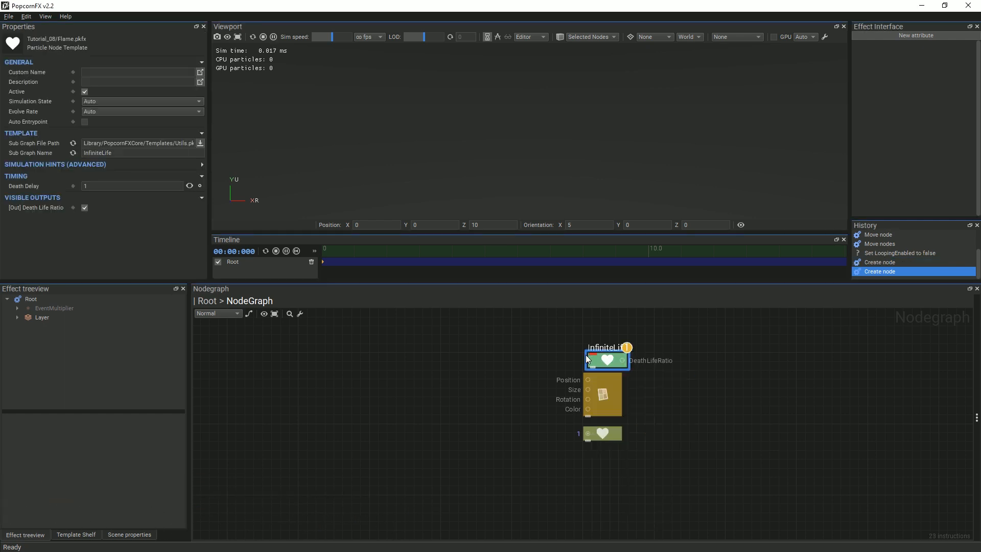
{"action": "left_click", "coordinate": [602, 439]}
{"action": "key", "text": "Delete"}
{"action": "left_click_drag", "start_coordinate": [614, 363], "coordinate": [603, 360]}
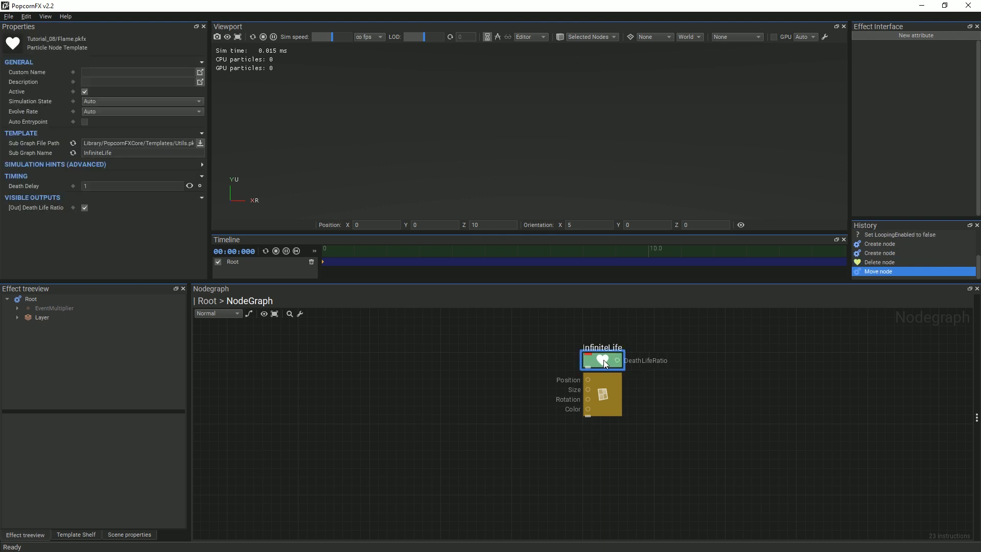
{"action": "left_click", "coordinate": [466, 379]}
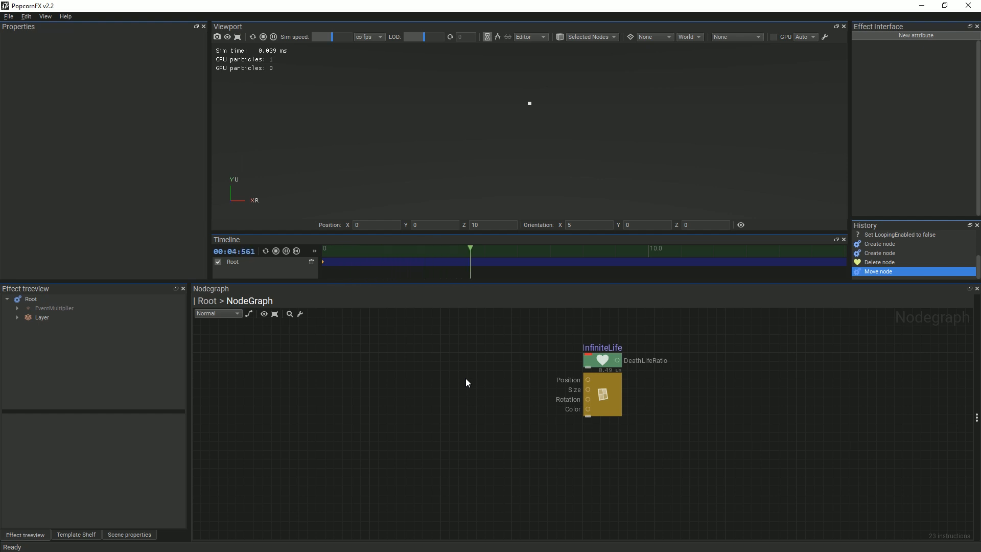
Activate the translate gizmo and move the effect along X to test whether the particle follows.
{"action": "key", "text": "w"}
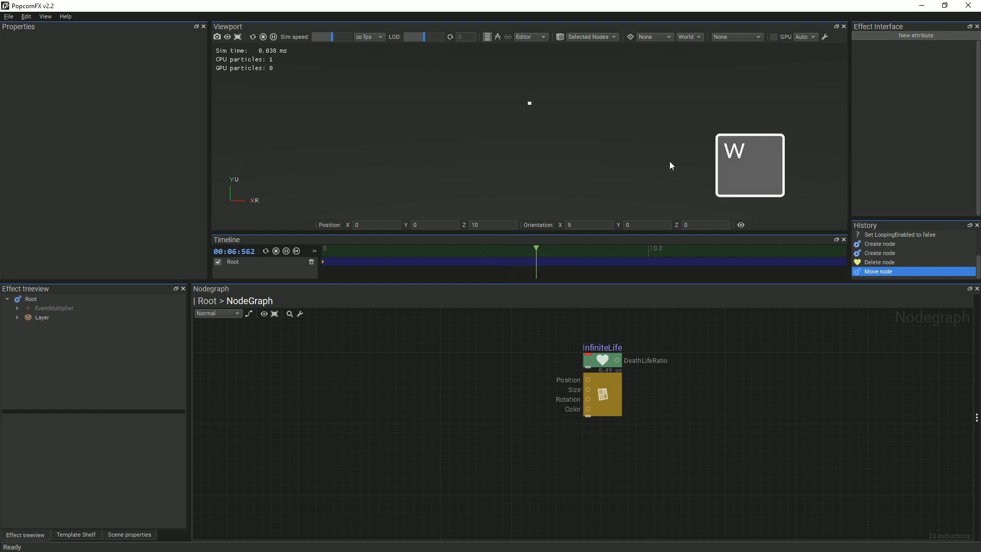
{"action": "left_click_drag", "start_coordinate": [565, 102], "coordinate": [620, 105]}
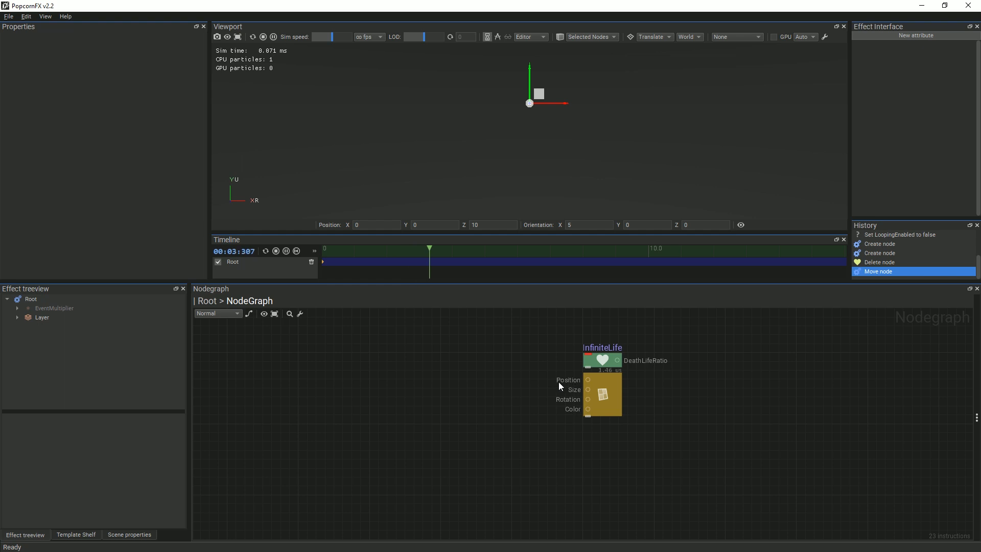
Connect a local position to world node to the billboard renderer's Position input.
{"action": "left_click", "coordinate": [596, 384]}
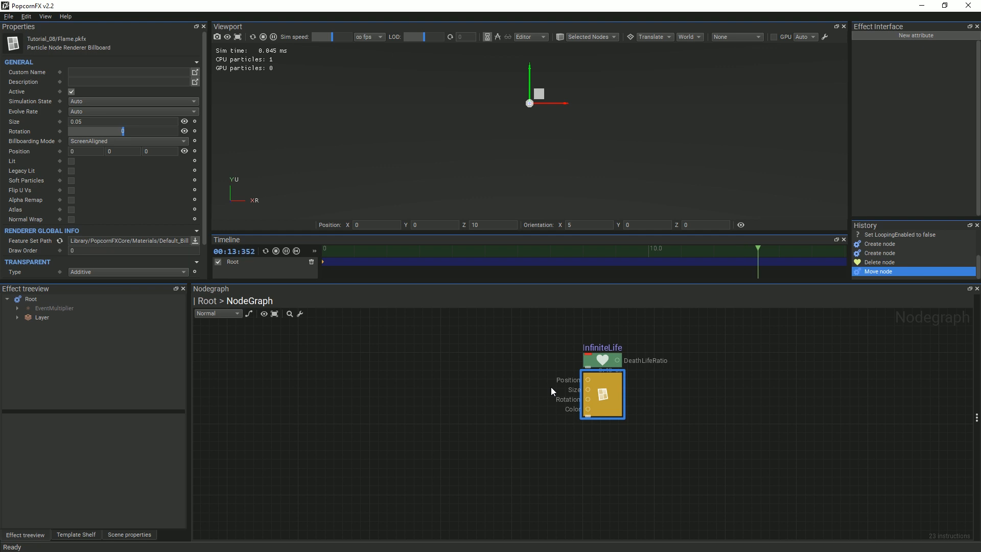
{"action": "left_click_drag", "start_coordinate": [587, 379], "coordinate": [480, 373]}
{"action": "type", "text": "lo"}
{"action": "left_click", "coordinate": [522, 420]}
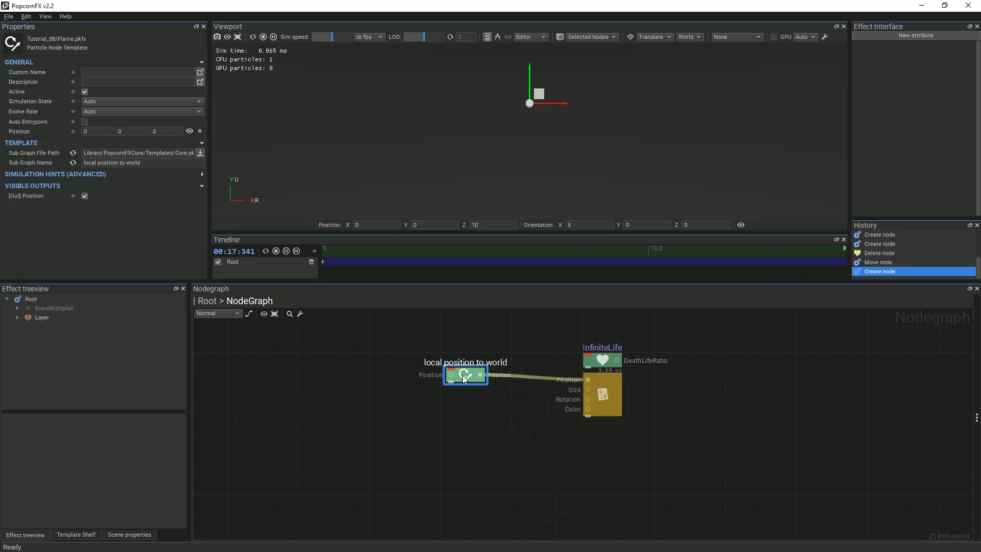
Move the effect along X to test the local position conversion and restart the simulation.
{"action": "left_click_drag", "start_coordinate": [557, 107], "coordinate": [655, 105]}
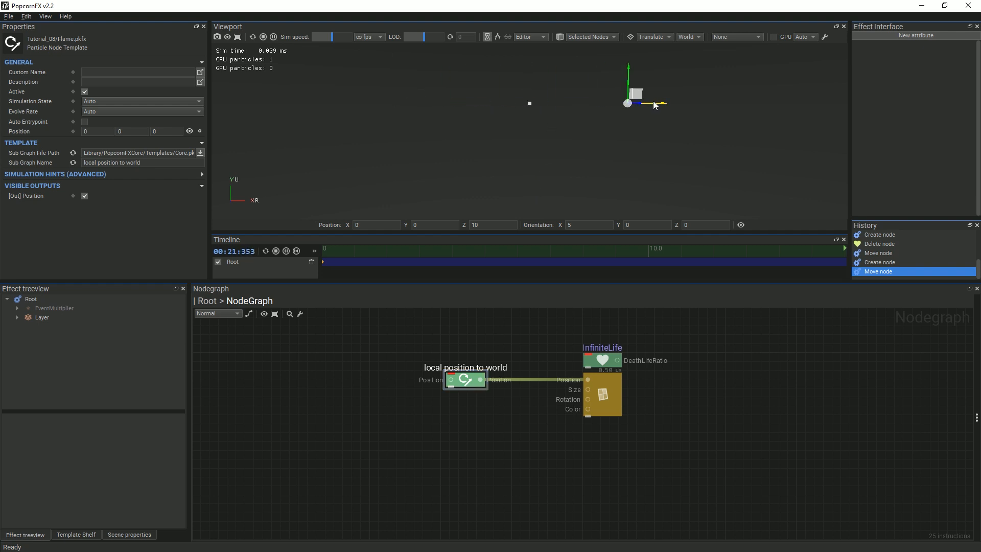
{"action": "key", "text": "space"}
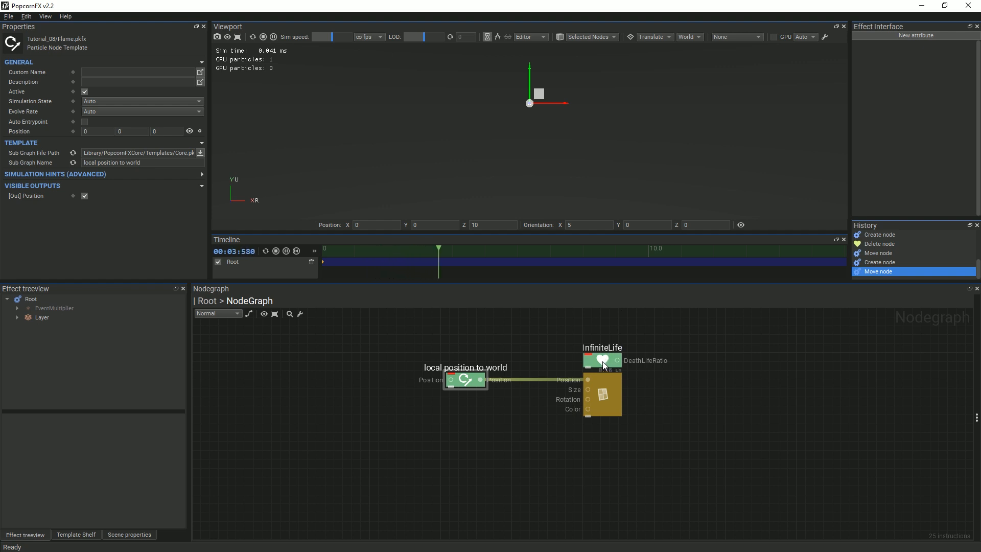
Space the local position to world node farther from the billboard and colour the nodegraph by Exec Rate.
{"action": "left_click_drag", "start_coordinate": [462, 381], "coordinate": [390, 379]}
{"action": "left_click", "coordinate": [495, 433]}
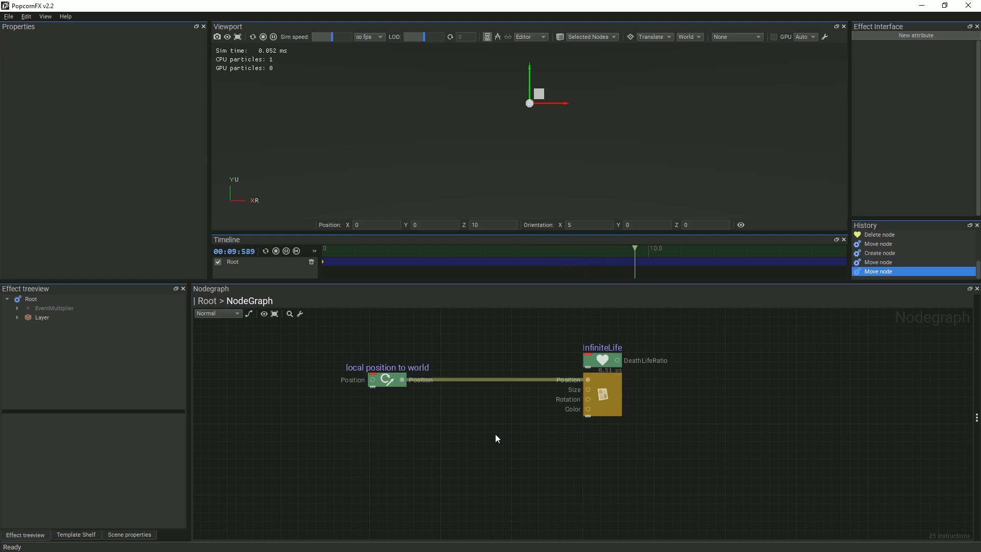
{"action": "key", "text": "p"}
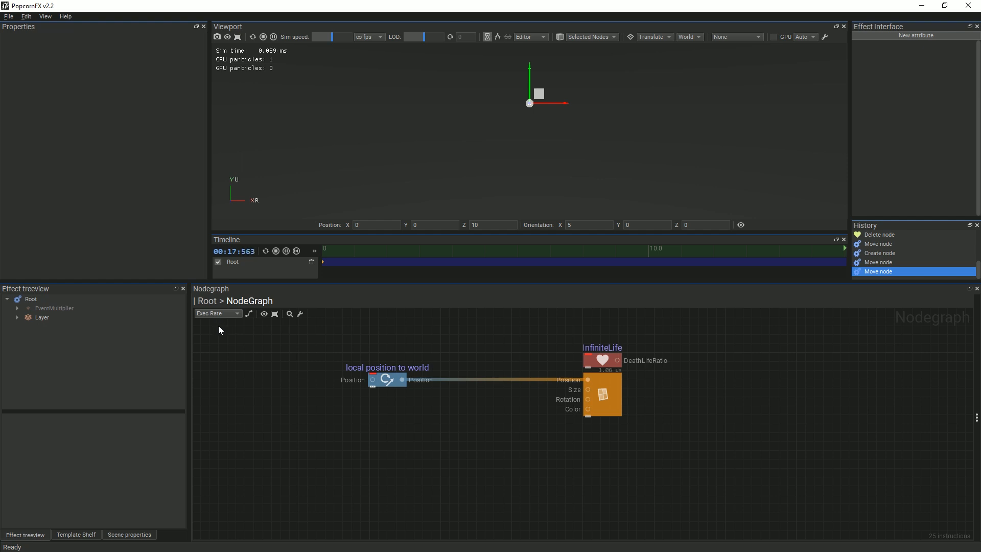
{"action": "left_click", "coordinate": [222, 314]}
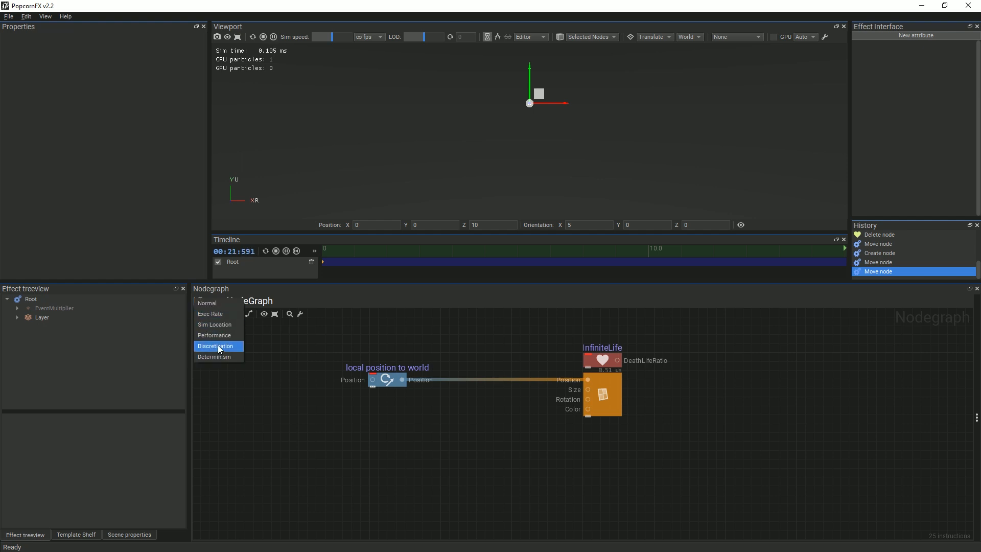
{"action": "left_click", "coordinate": [217, 314]}
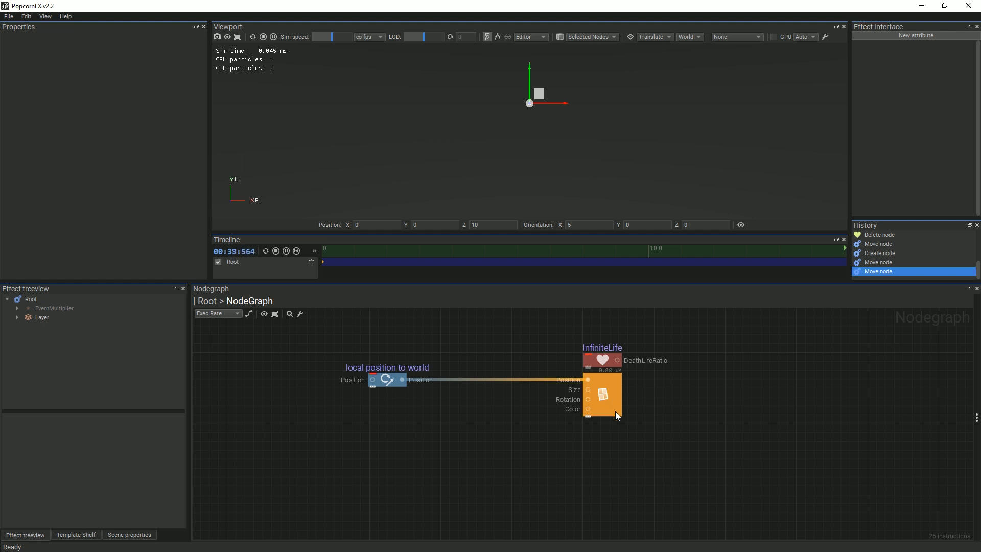
Set the Simulation State of the local position to world node to Evolve.
{"action": "left_click", "coordinate": [386, 385]}
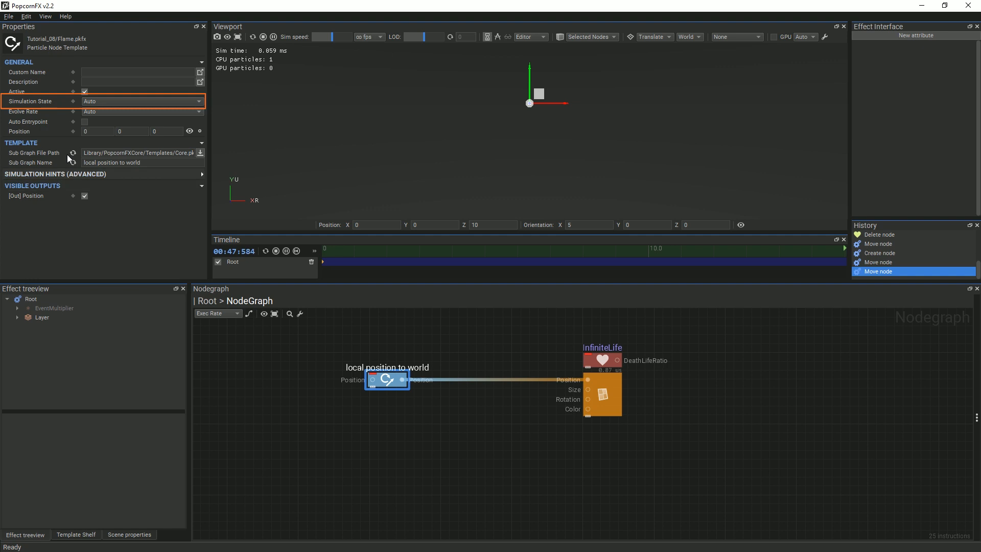
{"action": "left_click", "coordinate": [103, 102]}
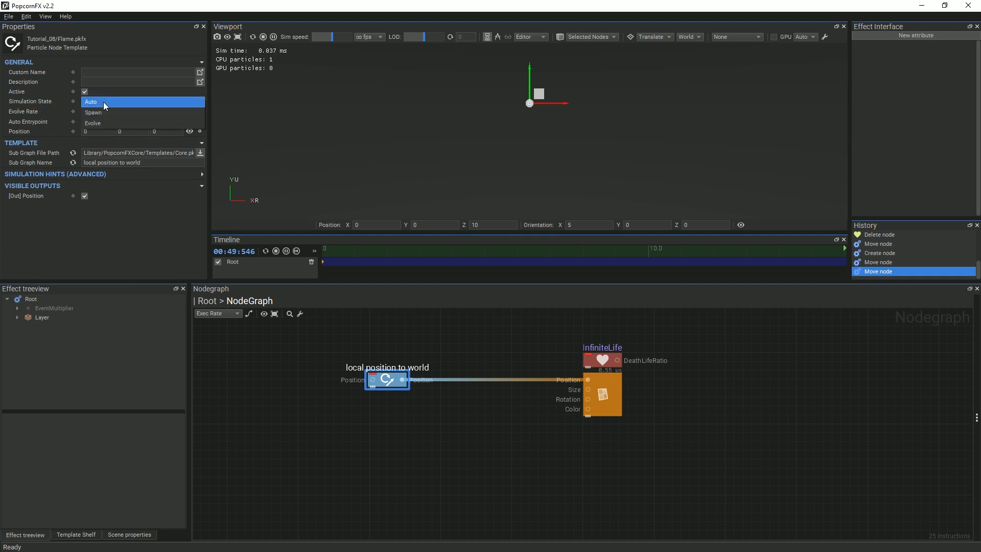
{"action": "left_click", "coordinate": [105, 123]}
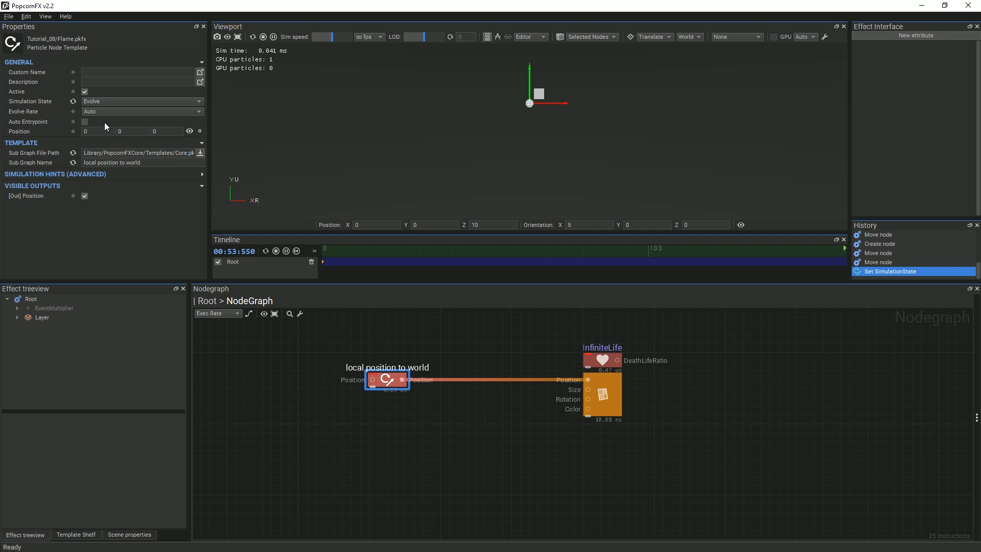
Test moving the effect along X during simulation, restart it, hide the gizmo and clear the node selection.
{"action": "left_click_drag", "start_coordinate": [560, 103], "coordinate": [611, 104]}
{"action": "key", "text": "space"}
{"action": "key", "text": "q"}
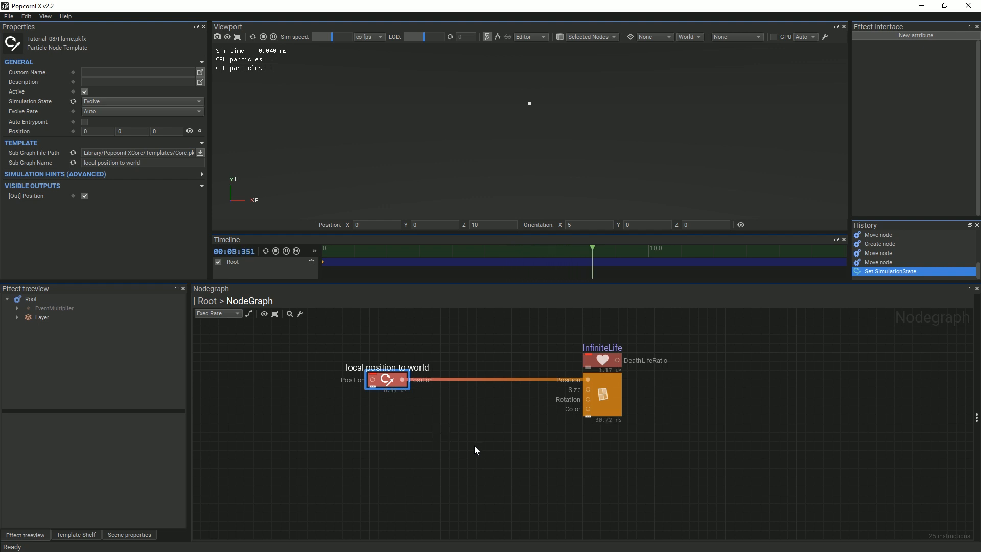
{"action": "left_click", "coordinate": [666, 391]}
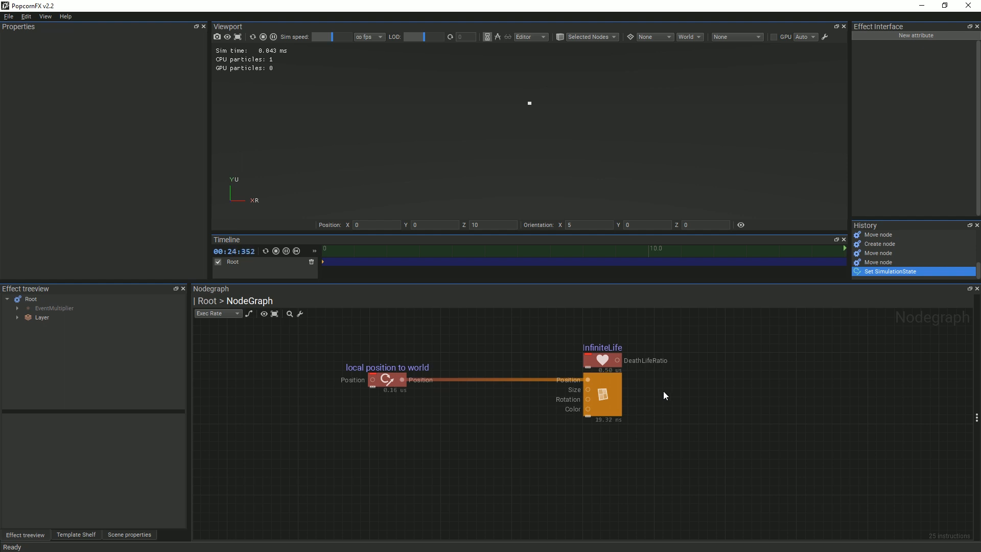
Set the billboard renderer's Size to 1.5.
{"action": "left_click", "coordinate": [617, 390]}
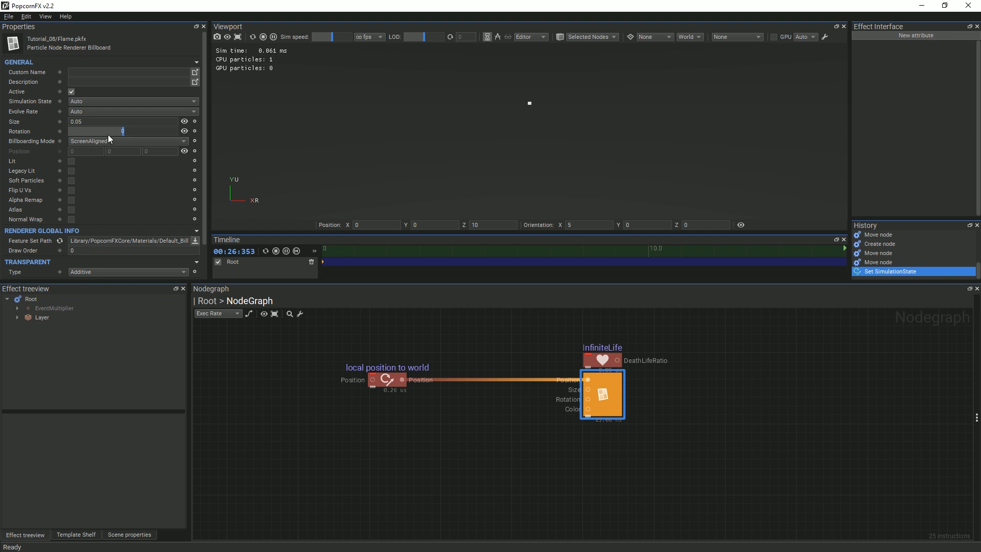
{"action": "left_click", "coordinate": [65, 121]}
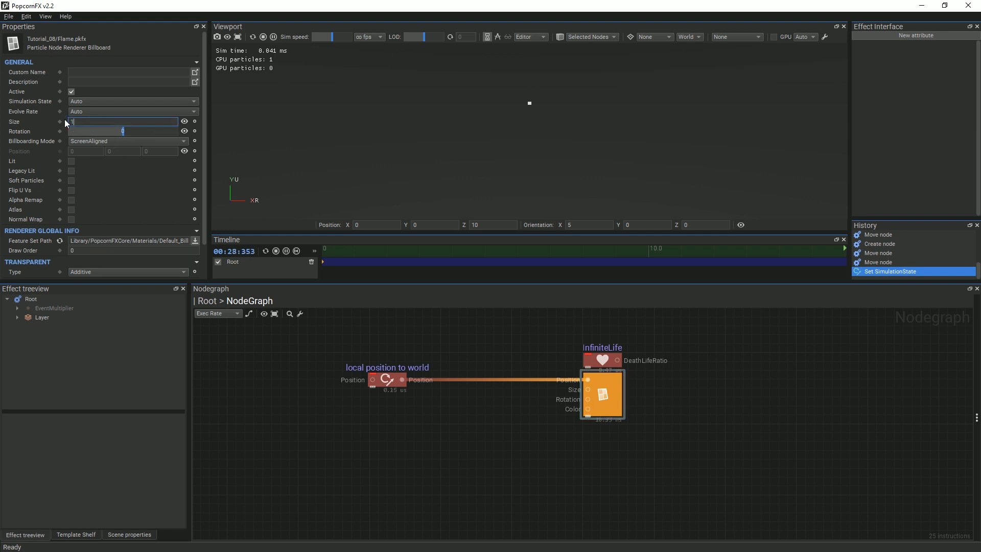
{"action": "key", "text": "Return"}
{"action": "middle_click_drag", "start_coordinate": [626, 74], "coordinate": [658, 153]}
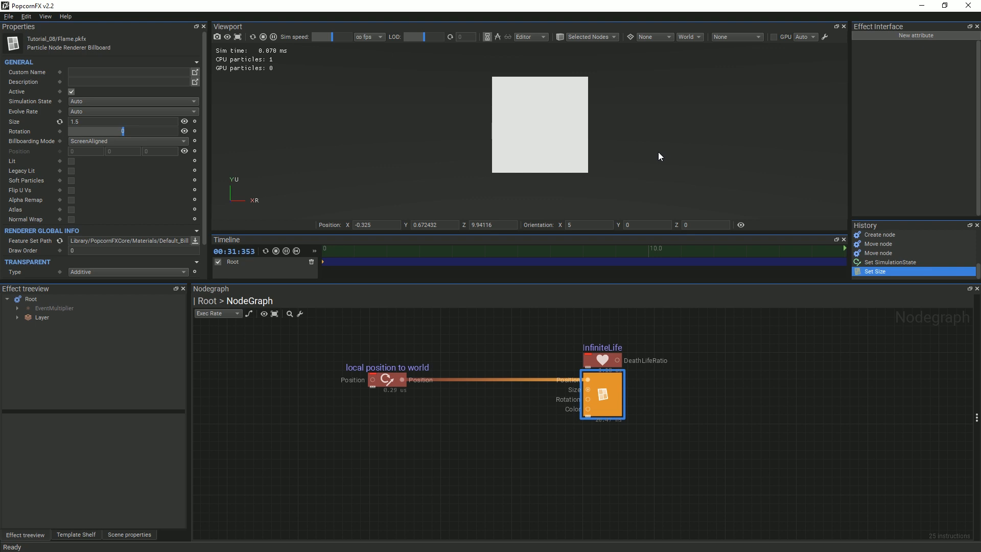
Enable Atlas on the billboard renderer and load the flame sprite sheet from Textures/FX as its Diffuse Map.
{"action": "left_click", "coordinate": [71, 210]}
{"action": "scroll", "coordinate": [155, 198], "scroll_direction": "down", "scroll_amount": 3}
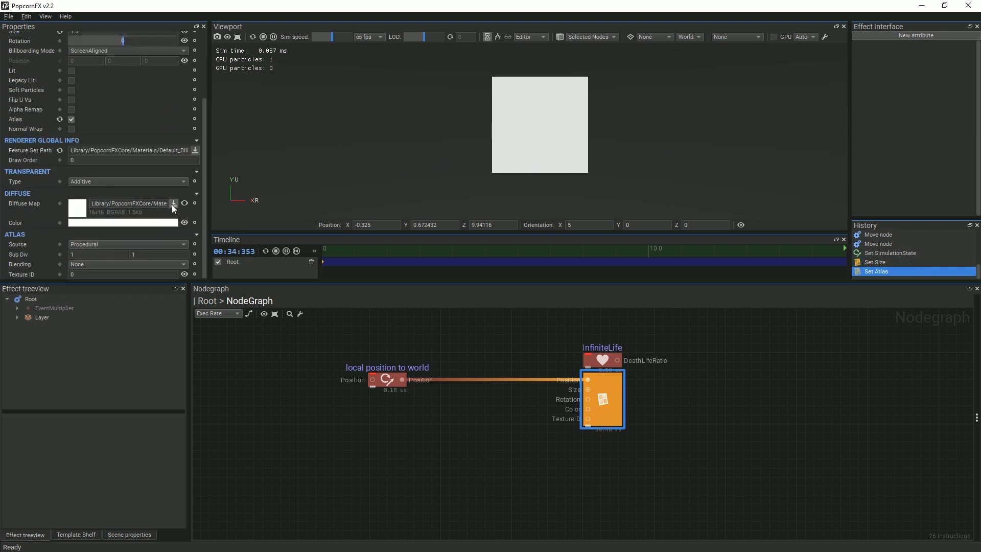
{"action": "left_click", "coordinate": [173, 203]}
{"action": "double_click", "coordinate": [223, 161]}
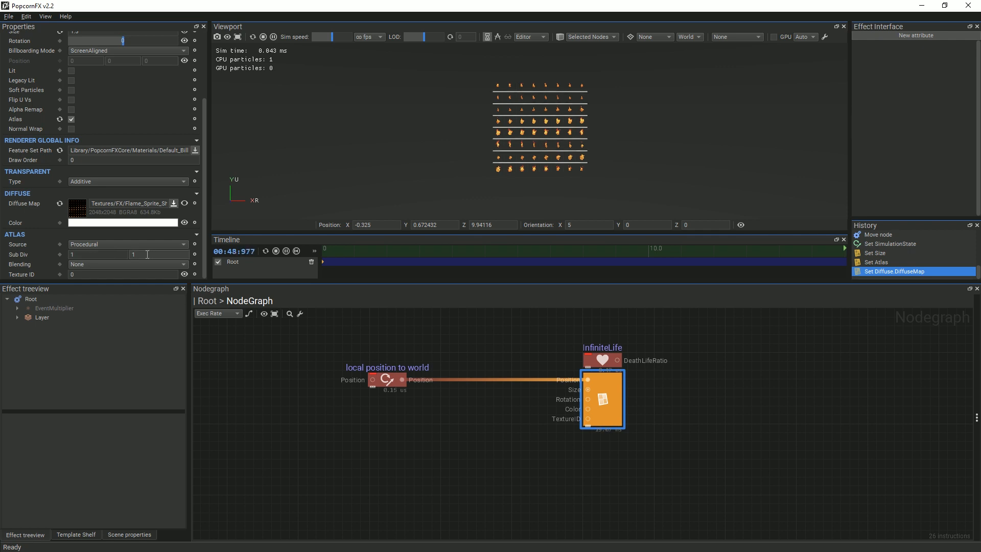
Set the billboard's atlas Sub Div to 8 by 8.
{"action": "left_click", "coordinate": [75, 254]}
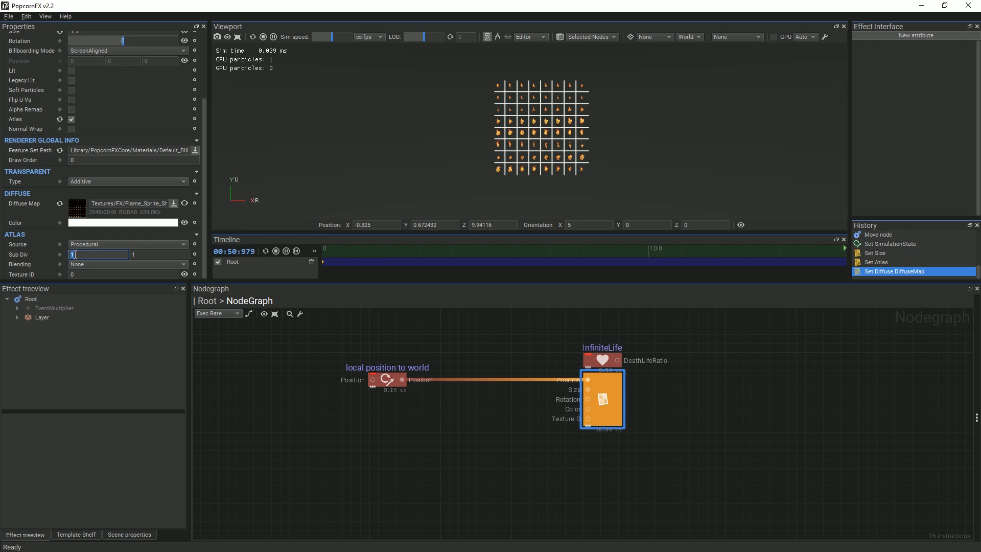
{"action": "left_click_drag", "start_coordinate": [146, 255], "coordinate": [128, 254]}
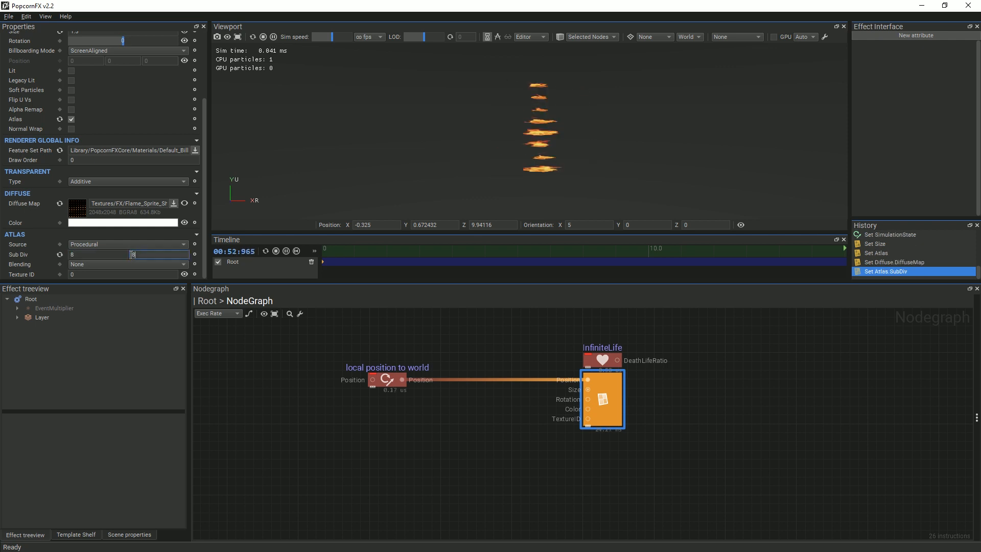
{"action": "type", "text": "8"}
{"action": "key", "text": "Return"}
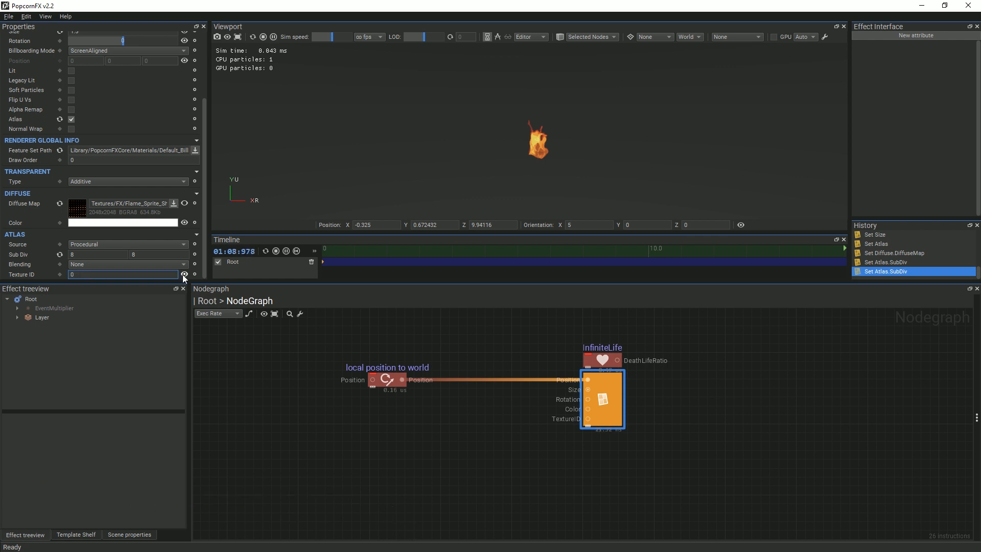
Add a Flipbook node feeding the billboard's TextureID and set its Last Frame ID to 63.
{"action": "left_click_drag", "start_coordinate": [586, 419], "coordinate": [404, 453]}
{"action": "type", "text": "flipbook"}
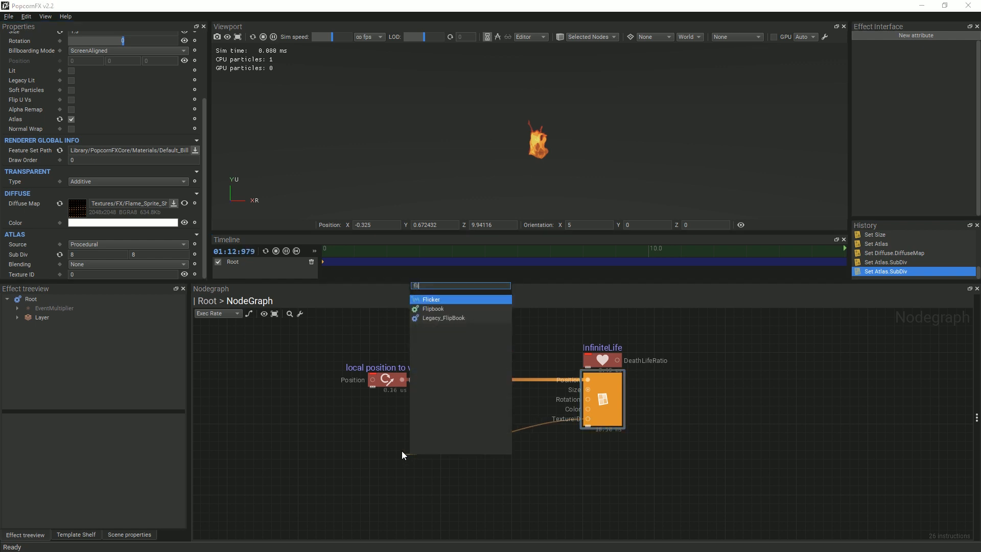
{"action": "key", "text": "Return"}
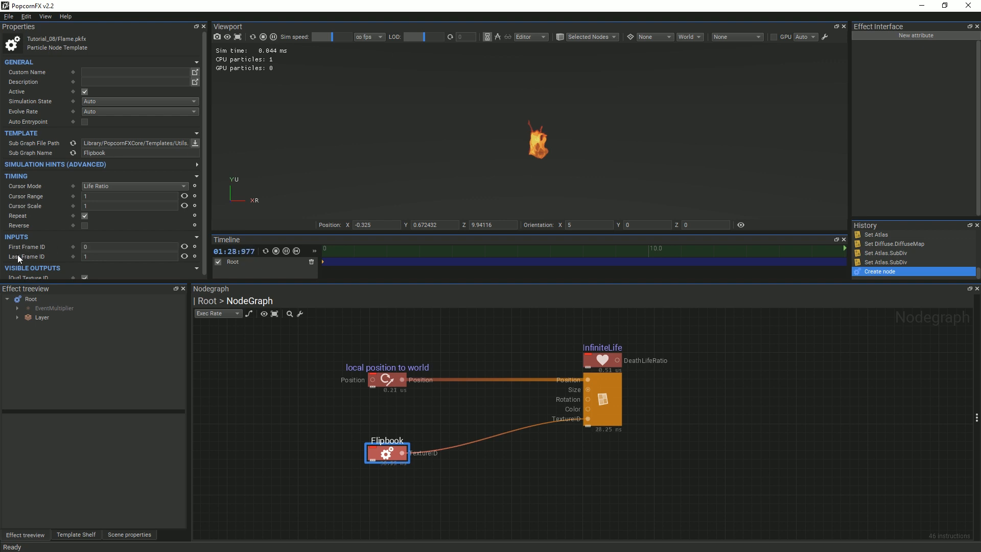
{"action": "left_click", "coordinate": [86, 257]}
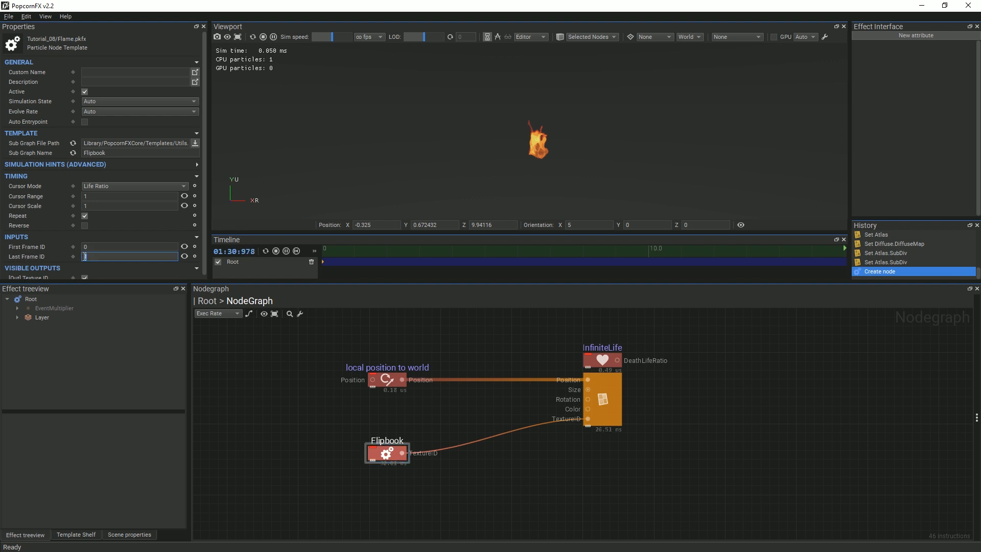
{"action": "key", "text": "Return"}
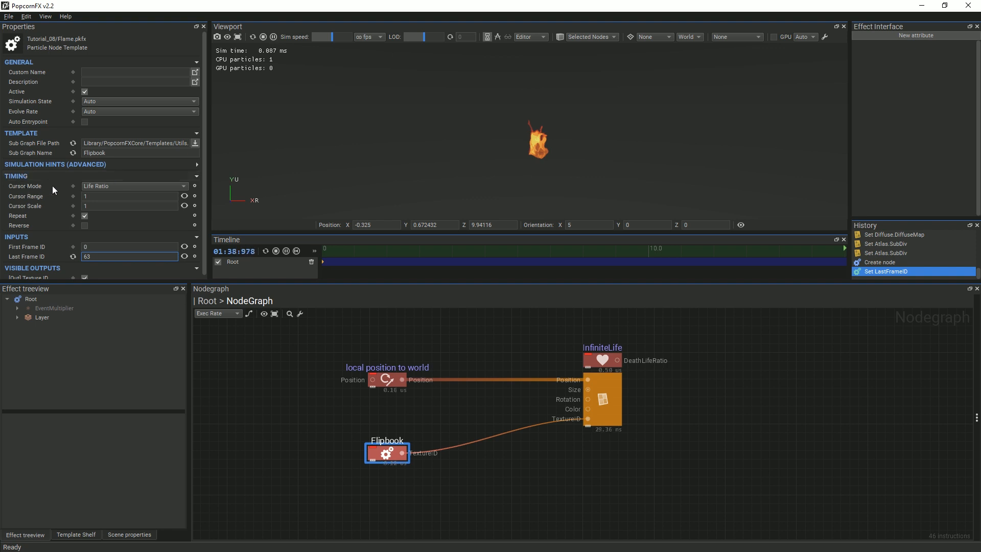
Set the Flipbook's Cursor Mode to Effect Age (Evolve) and its Cursor Range to 2.
{"action": "left_click", "coordinate": [130, 185]}
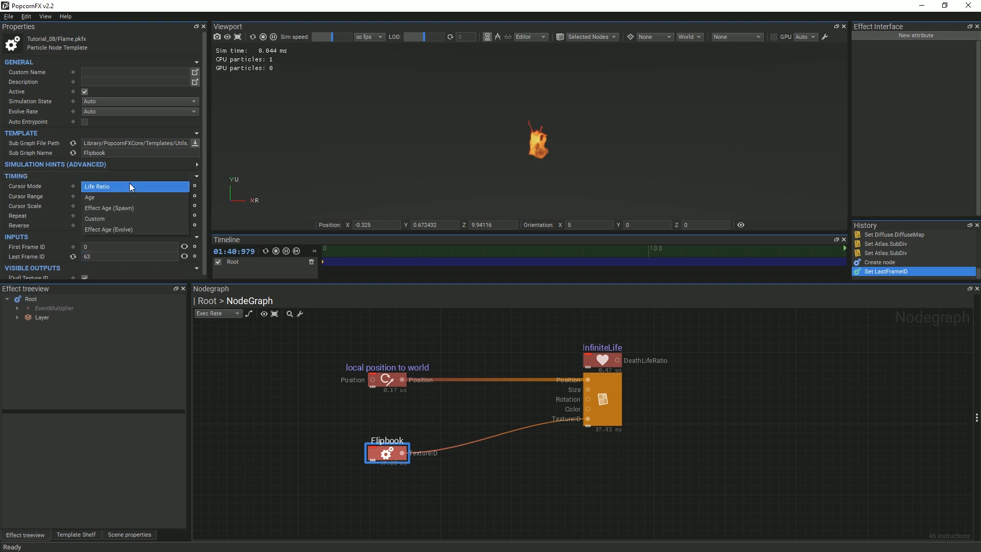
{"action": "left_click", "coordinate": [127, 229]}
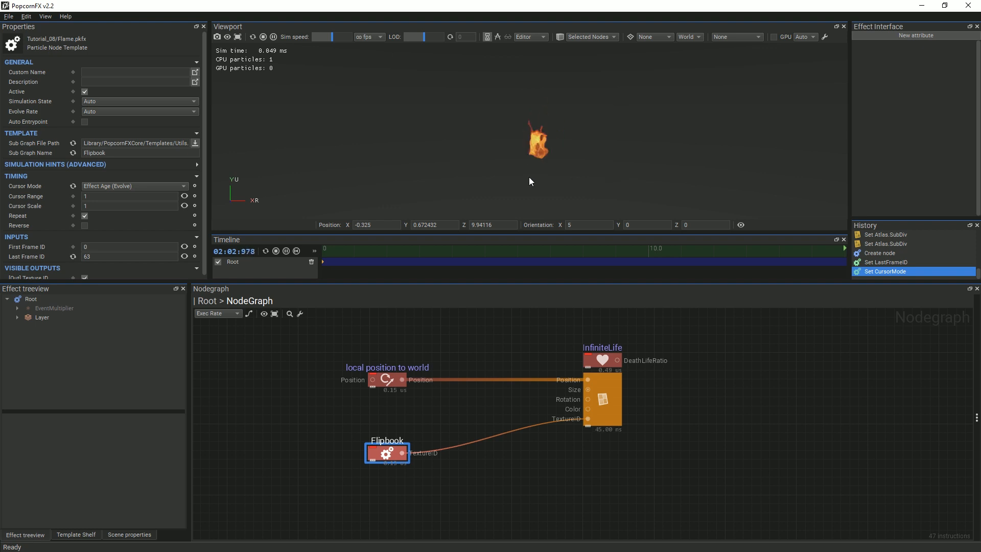
{"action": "left_click", "coordinate": [132, 196]}
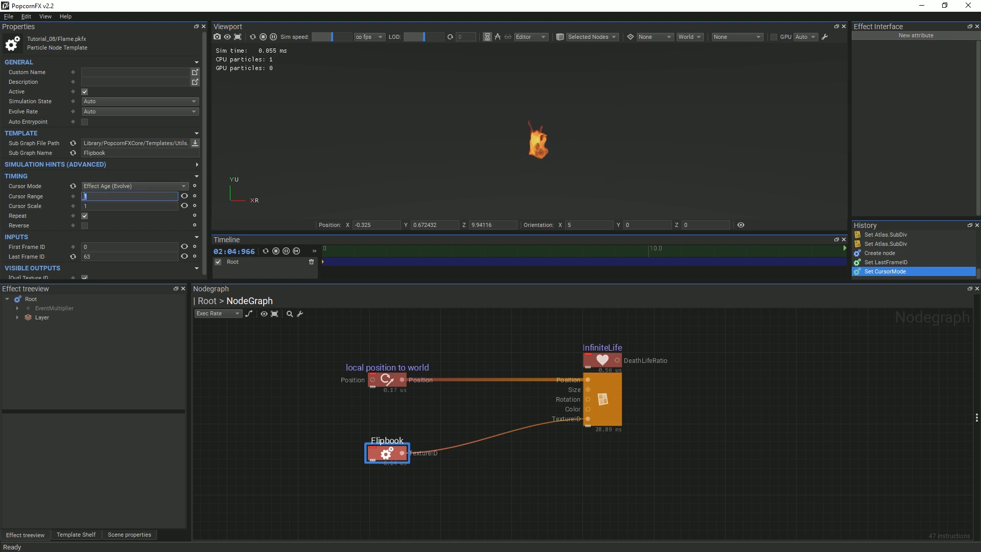
{"action": "type", "text": "2"}
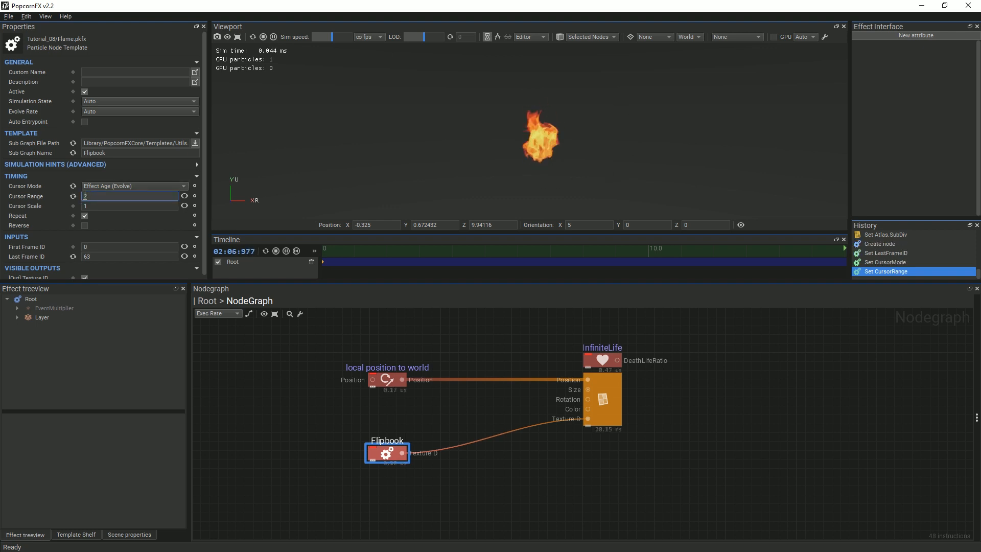
Try the Flipbook's Reverse option, turning it on and off again.
{"action": "left_click", "coordinate": [85, 225]}
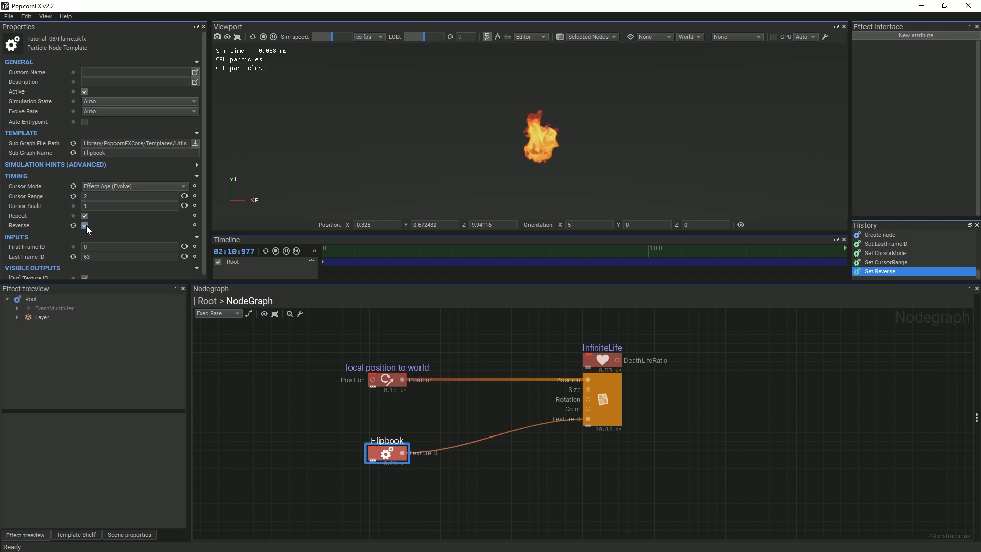
{"action": "left_click", "coordinate": [86, 225]}
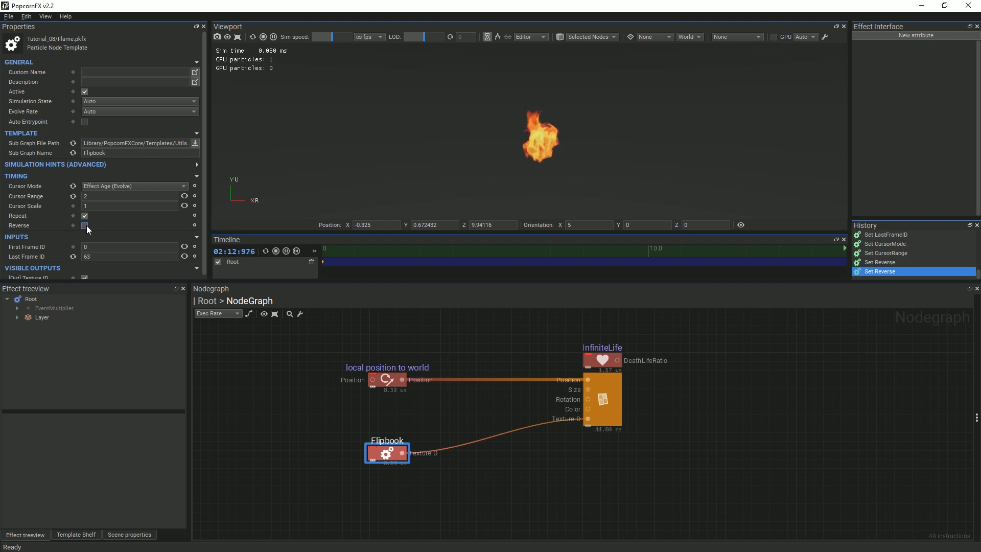
Slow the simulation speed to 0.169 and examine the flame's frame-by-frame animation in the viewport.
{"action": "left_click", "coordinate": [323, 35]}
{"action": "scroll", "coordinate": [556, 163], "scroll_direction": "up", "scroll_amount": 4}
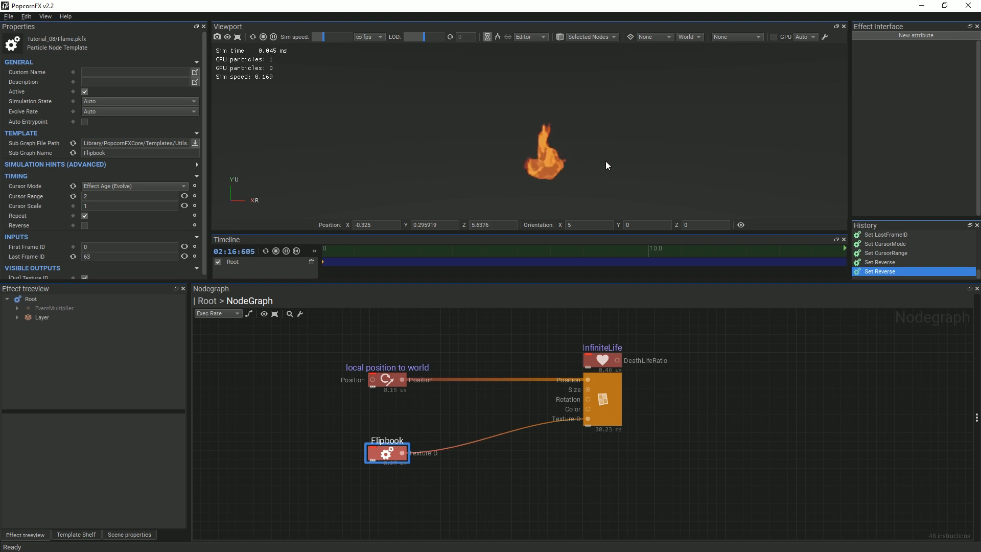
{"action": "scroll", "coordinate": [605, 161], "scroll_direction": "down", "scroll_amount": 1}
{"action": "scroll", "coordinate": [605, 162], "scroll_direction": "down", "scroll_amount": 2}
{"action": "middle_click_drag", "start_coordinate": [652, 163], "coordinate": [552, 170]}
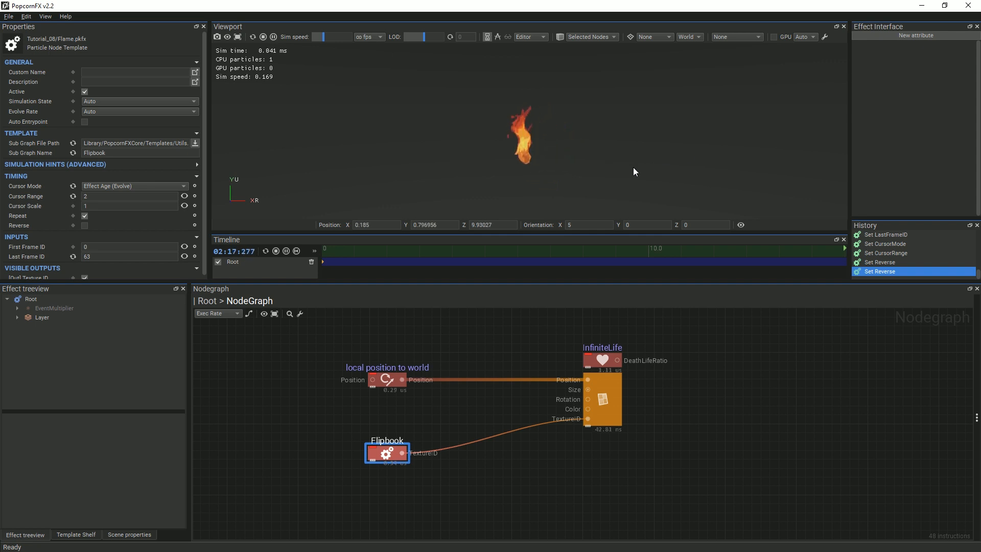
{"action": "scroll", "coordinate": [675, 161], "scroll_direction": "down", "scroll_amount": 2}
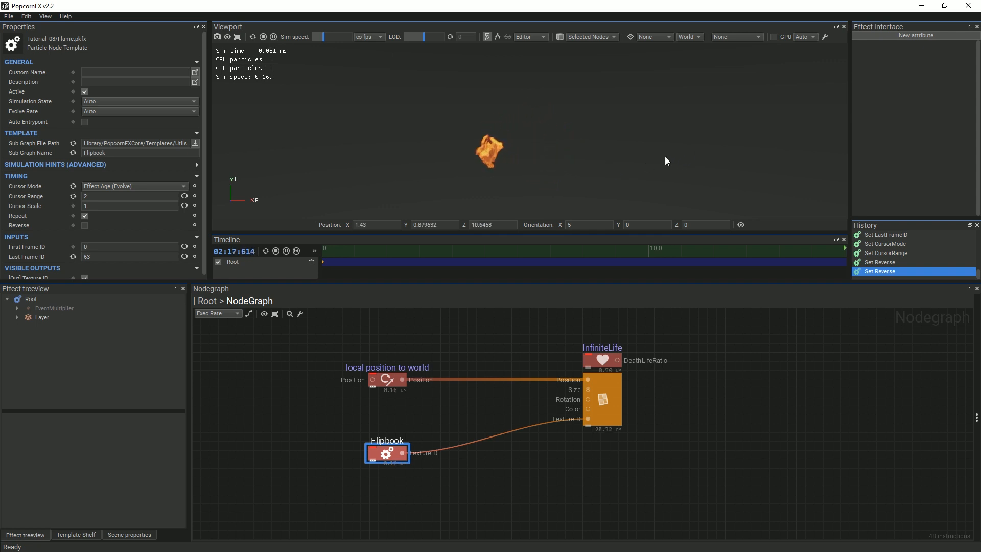
{"action": "middle_click_drag", "start_coordinate": [656, 158], "coordinate": [661, 175]}
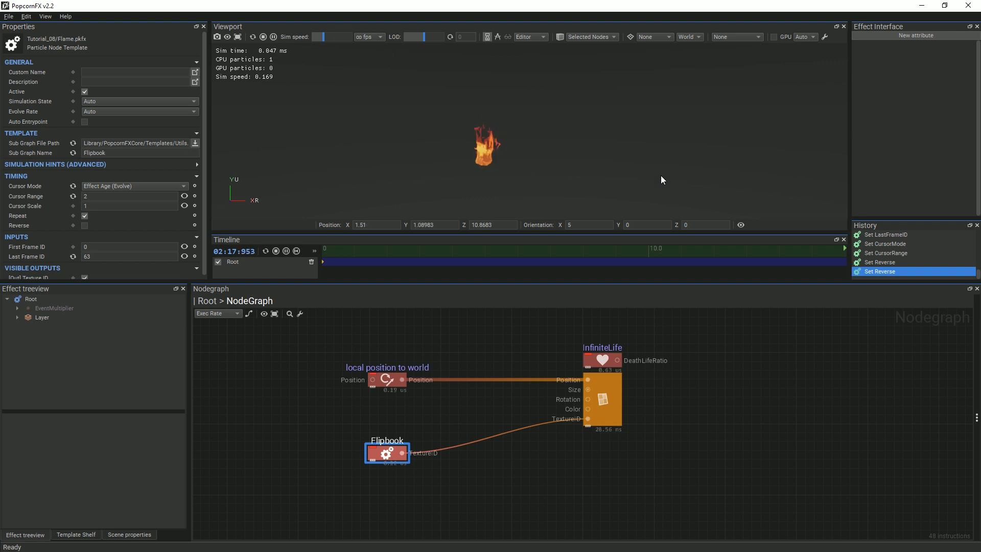
Duplicate the billboard renderer, place the copy below the original and link the Flipbook's output to its TextureID.
{"action": "middle_click_drag", "start_coordinate": [703, 469], "coordinate": [717, 449]}
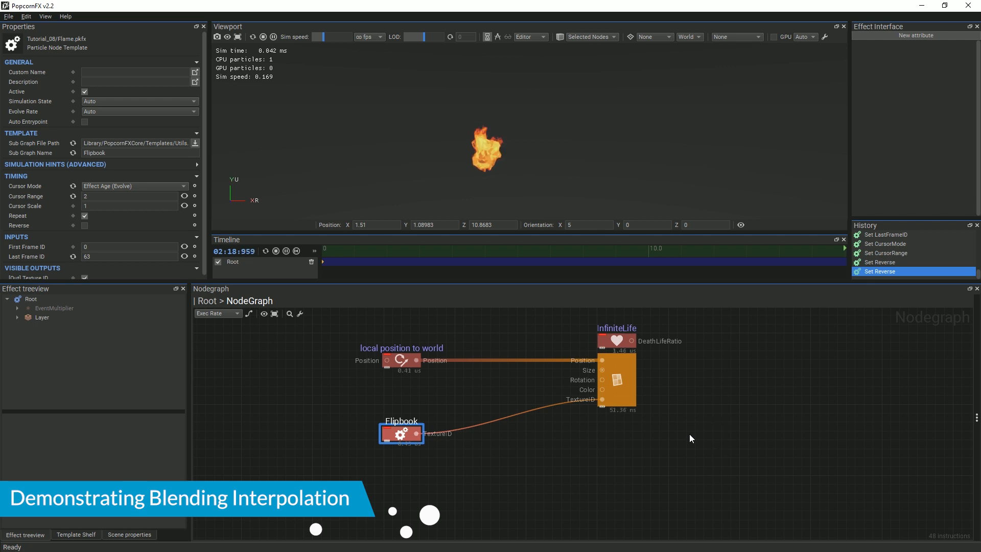
{"action": "left_click", "coordinate": [624, 385]}
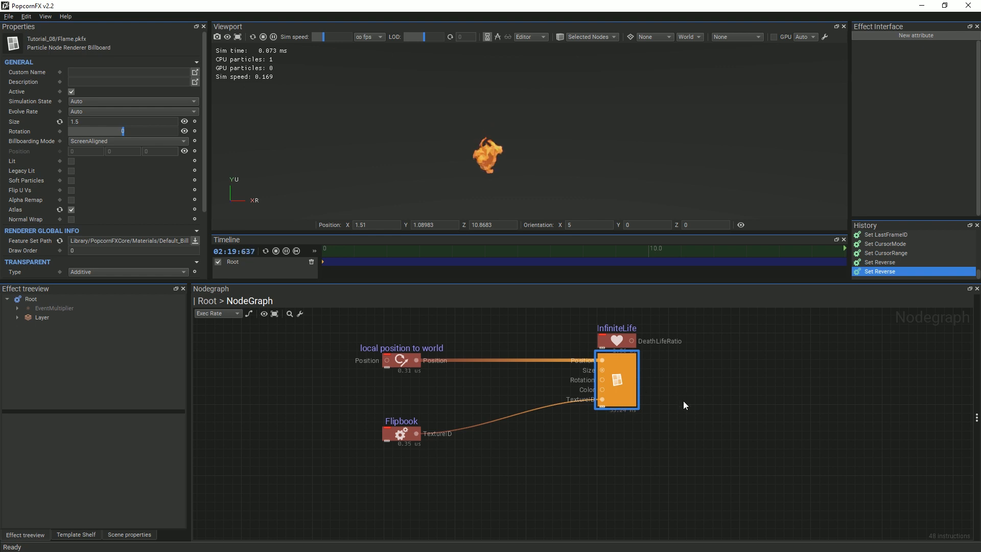
{"action": "key", "text": "ctrl+v"}
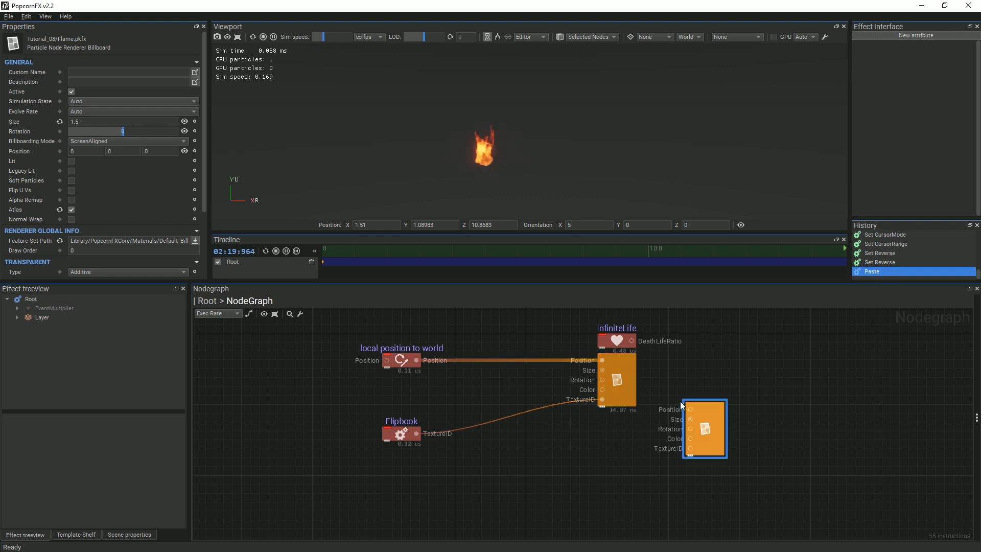
{"action": "left_click_drag", "start_coordinate": [709, 421], "coordinate": [622, 446]}
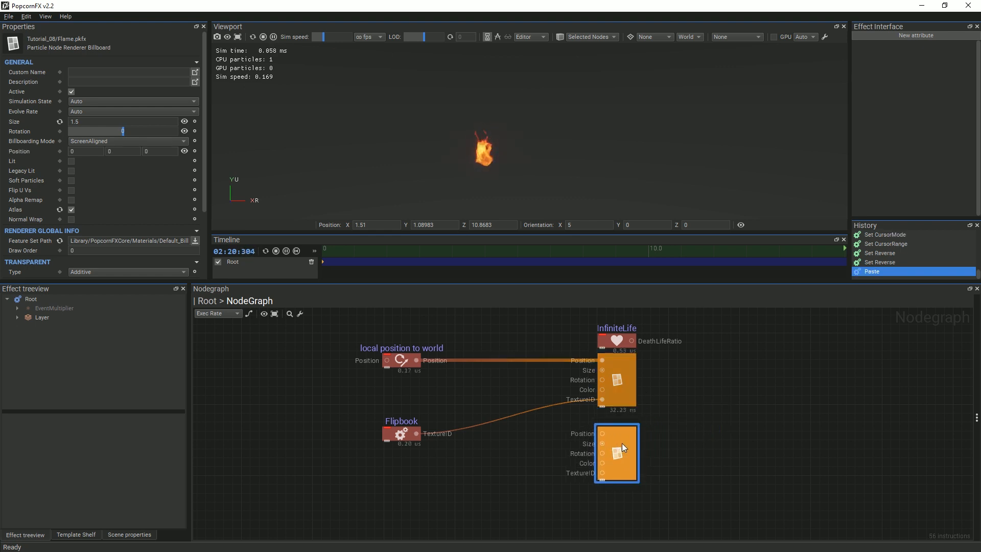
{"action": "left_click_drag", "start_coordinate": [416, 433], "coordinate": [600, 474]}
Duplicate the local position to world node with Position X 3, link it to the second billboard's Position and place it below the Flipbook.
{"action": "left_click", "coordinate": [403, 361]}
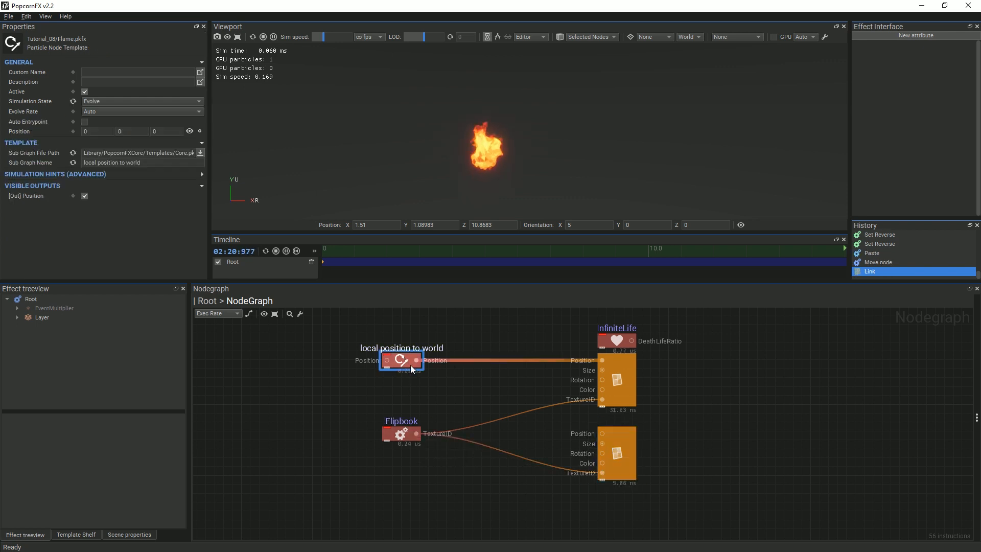
{"action": "key", "text": "ctrl+c"}
{"action": "key", "text": "ctrl+v"}
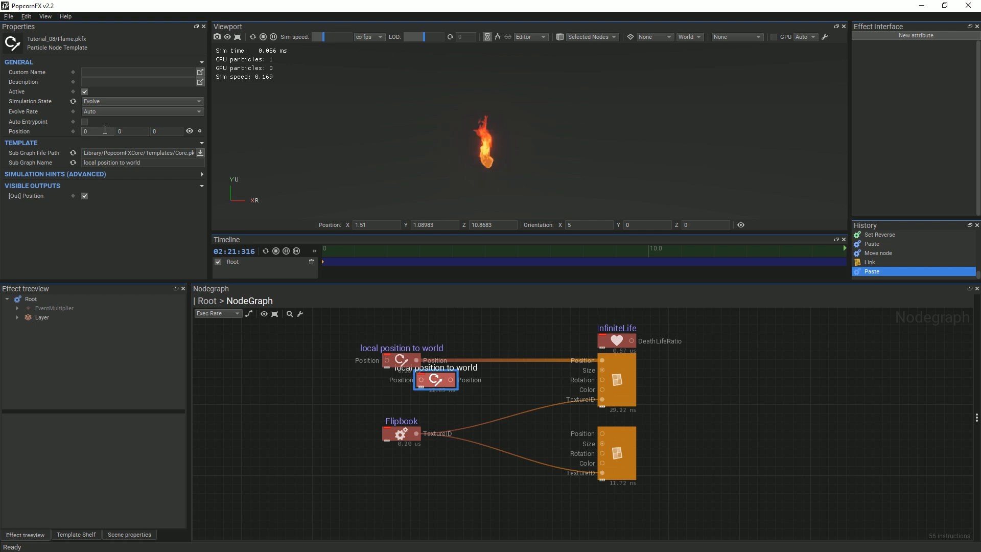
{"action": "key", "text": "Return"}
{"action": "left_click_drag", "start_coordinate": [450, 380], "coordinate": [451, 380]}
{"action": "left_click_drag", "start_coordinate": [551, 423], "coordinate": [602, 433]}
{"action": "left_click_drag", "start_coordinate": [435, 389], "coordinate": [400, 473]}
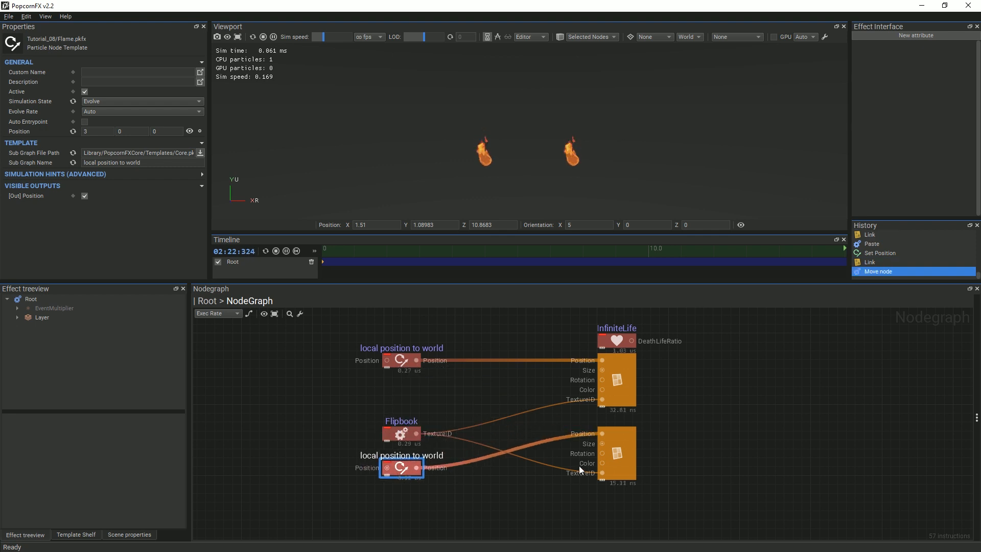
Set the second billboard's atlas Blending to Linear.
{"action": "left_click", "coordinate": [628, 446]}
{"action": "scroll", "coordinate": [162, 231], "scroll_direction": "down", "scroll_amount": 3}
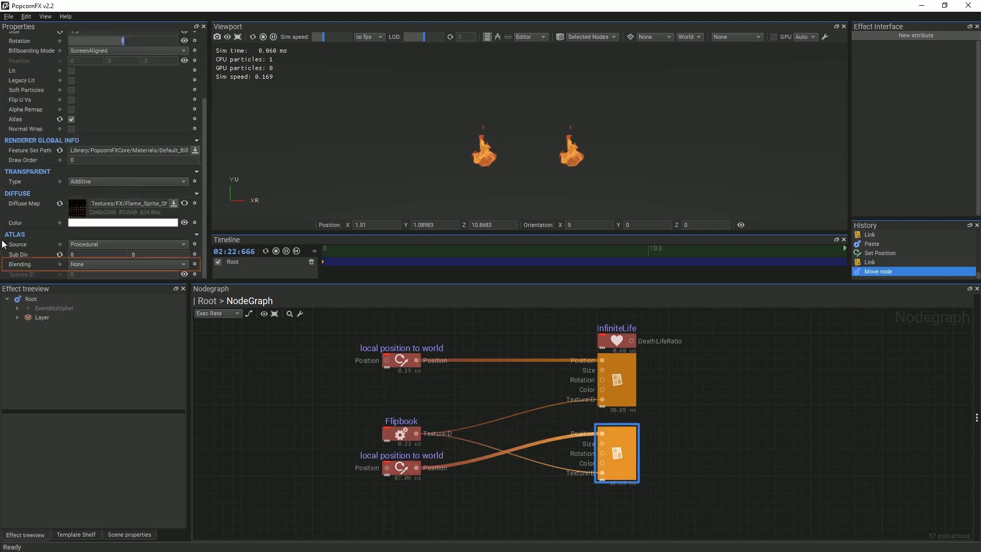
{"action": "left_click", "coordinate": [94, 265]}
{"action": "left_click", "coordinate": [94, 275]}
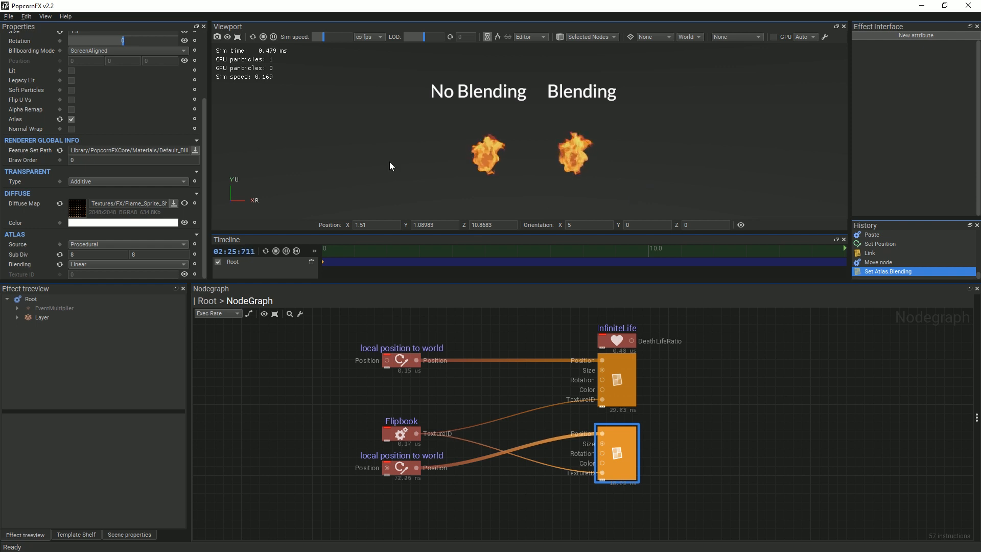
Restore the normal simulation speed and set the second billboard's atlas Blending to None.
{"action": "left_click", "coordinate": [343, 42]}
{"action": "left_click", "coordinate": [361, 76]}
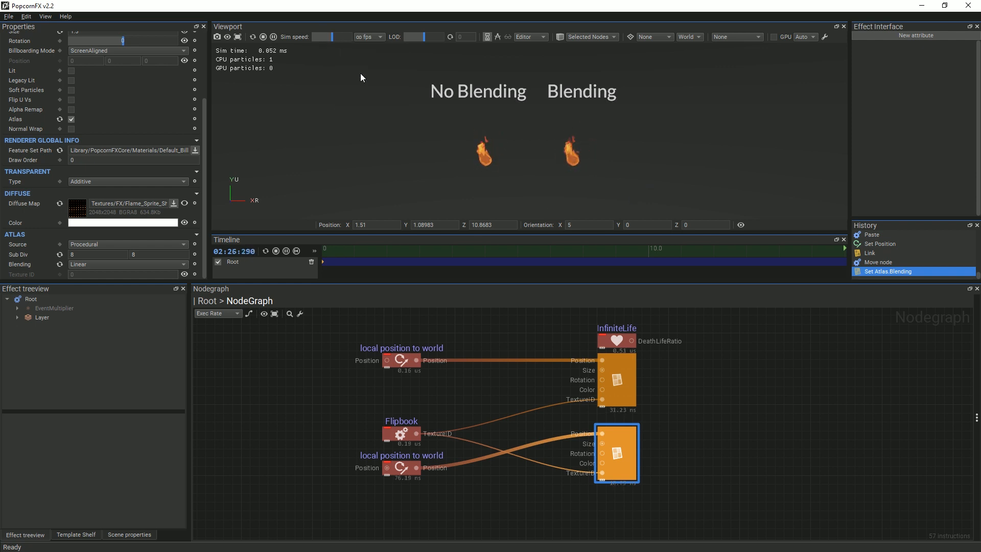
{"action": "left_click", "coordinate": [116, 264]}
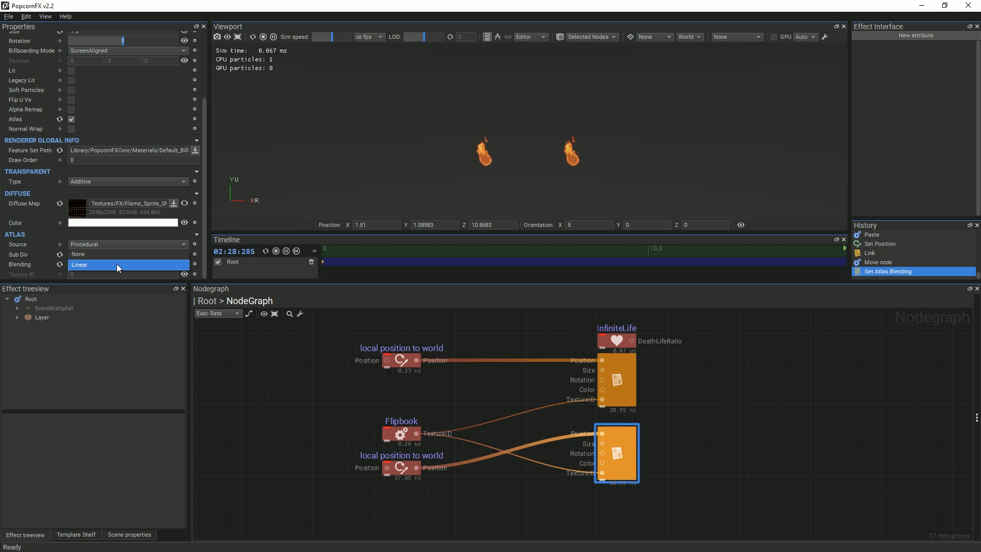
{"action": "left_click", "coordinate": [111, 254]}
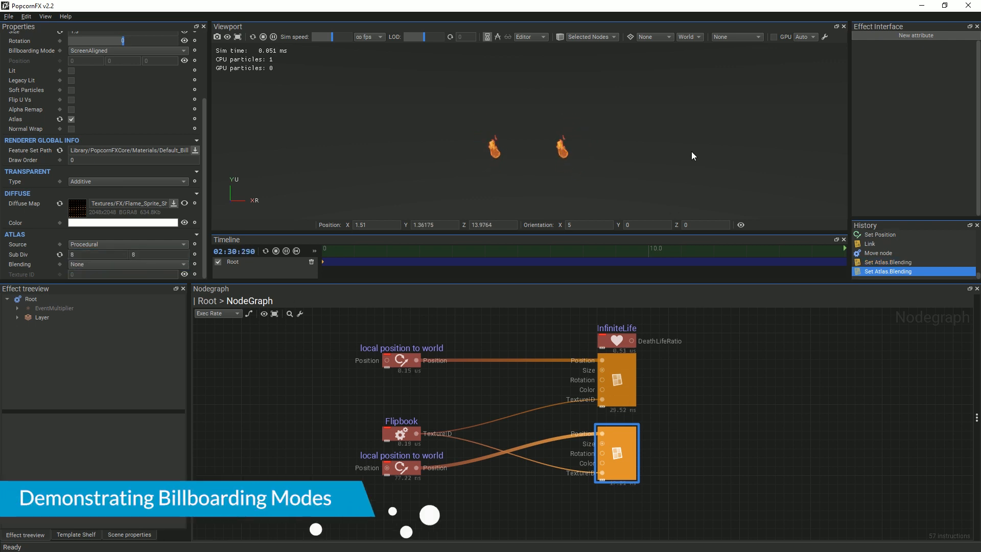
Show the viewport grid, then duplicate the second billboard below it and link the Flipbook's output to the copy's TextureID.
{"action": "left_click", "coordinate": [630, 37]}
{"action": "left_click", "coordinate": [611, 452]}
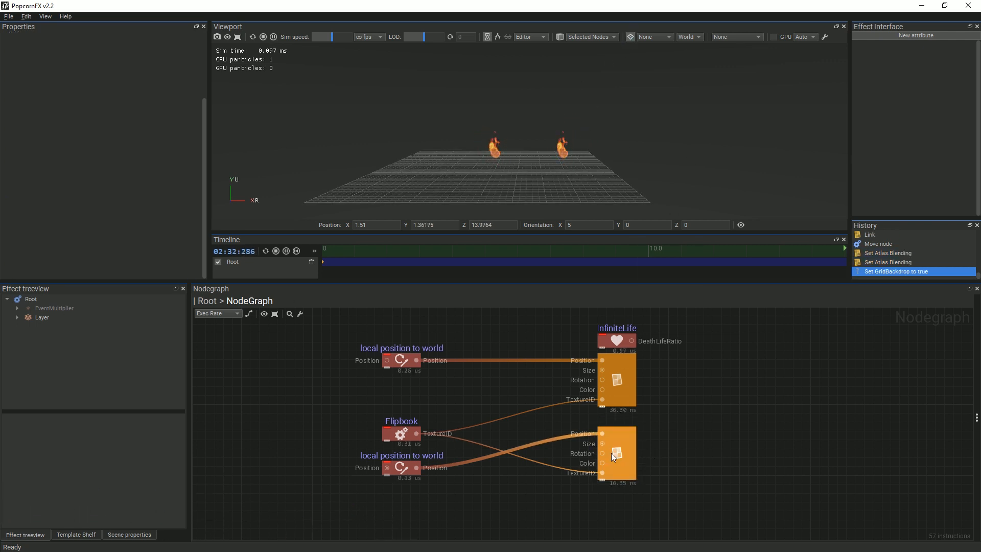
{"action": "key", "text": "ctrl+c"}
{"action": "key", "text": "ctrl+v"}
{"action": "left_click_drag", "start_coordinate": [674, 467], "coordinate": [624, 501]}
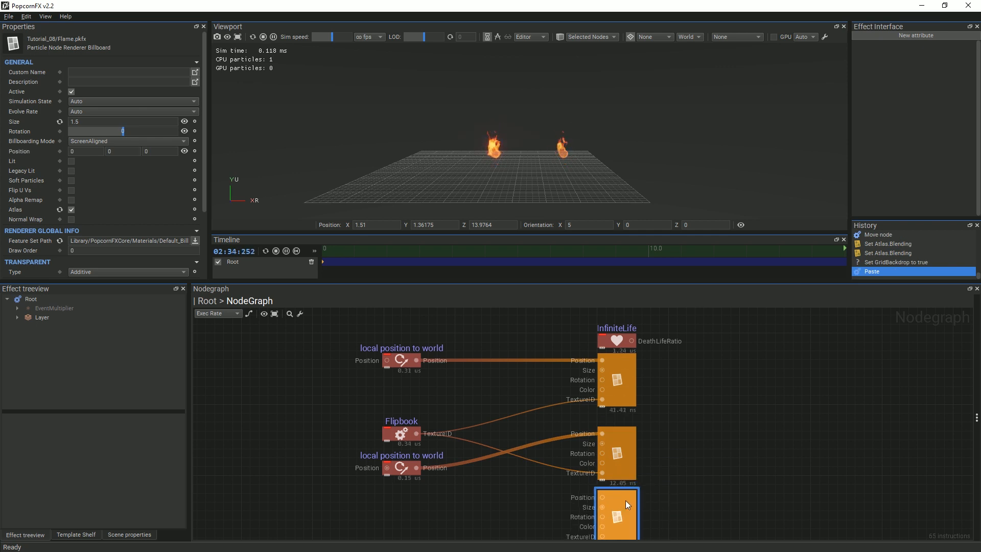
{"action": "scroll", "coordinate": [503, 471], "scroll_direction": "down", "scroll_amount": 2}
{"action": "left_click_drag", "start_coordinate": [413, 393], "coordinate": [598, 495]}
Duplicate the second local position to world node, set Position X to -3 and link it to the third billboard's Position.
{"action": "left_click", "coordinate": [397, 427]}
{"action": "key", "text": "ctrl+c"}
{"action": "key", "text": "ctrl+v"}
{"action": "left_click_drag", "start_coordinate": [398, 429], "coordinate": [392, 467]}
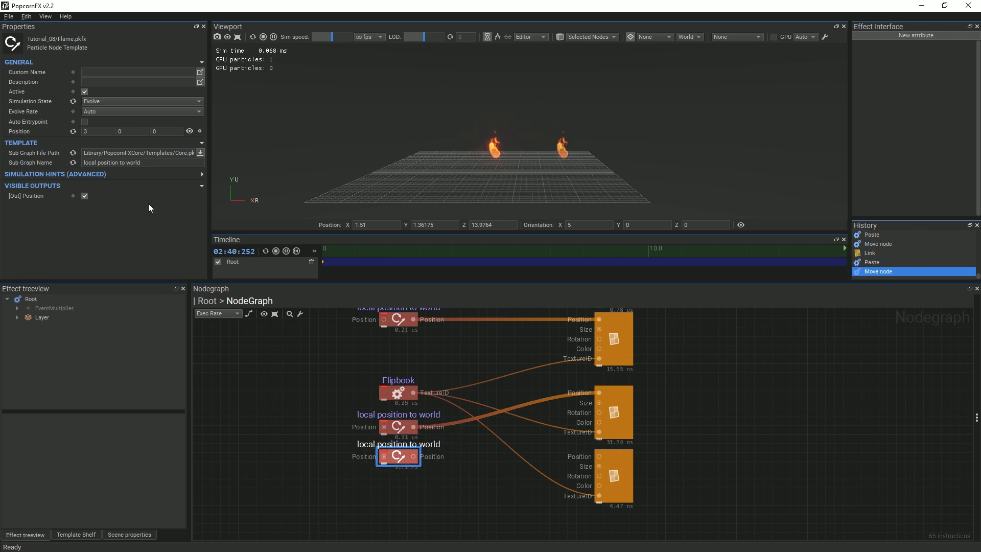
{"action": "left_click", "coordinate": [85, 131]}
{"action": "type", "text": "-"}
{"action": "mouse_move", "coordinate": [414, 456]}
{"action": "left_mouse_down"}
{"action": "mouse_move", "coordinate": [601, 457]}
{"action": "mouse_move", "coordinate": [415, 457]}
{"action": "left_mouse_up"}
Set the third billboard's Billboarding Mode to AxisAligned and its Axis Y to 3.
{"action": "left_click_drag", "start_coordinate": [643, 135], "coordinate": [693, 202], "text": "alt"}
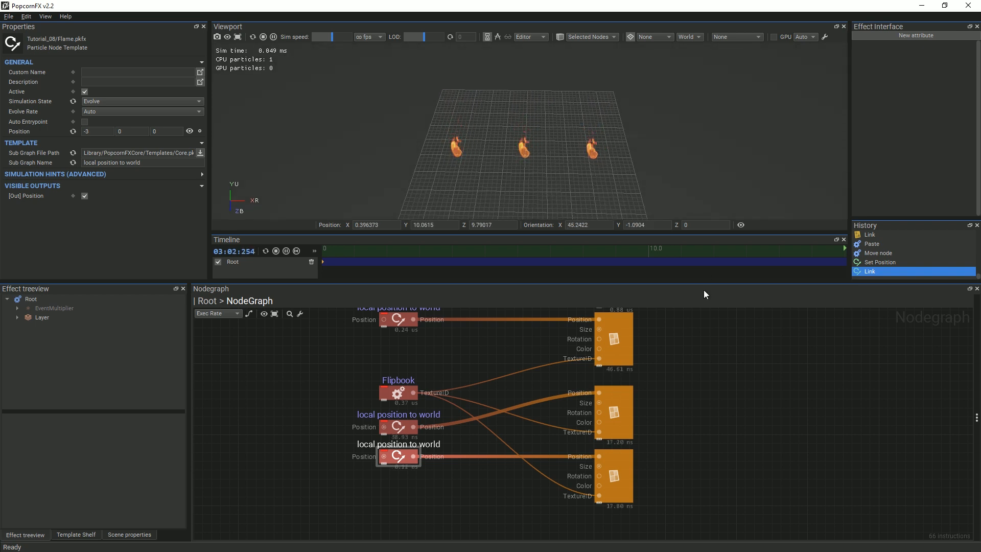
{"action": "middle_click_drag", "start_coordinate": [704, 406], "coordinate": [752, 443]}
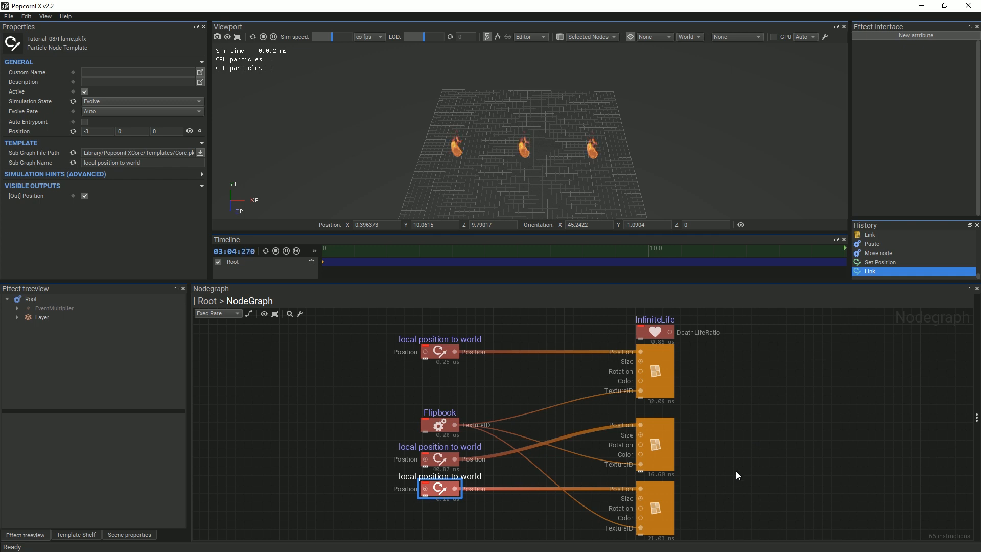
{"action": "left_click", "coordinate": [666, 506]}
{"action": "left_click", "coordinate": [106, 141]}
{"action": "left_click", "coordinate": [109, 162]}
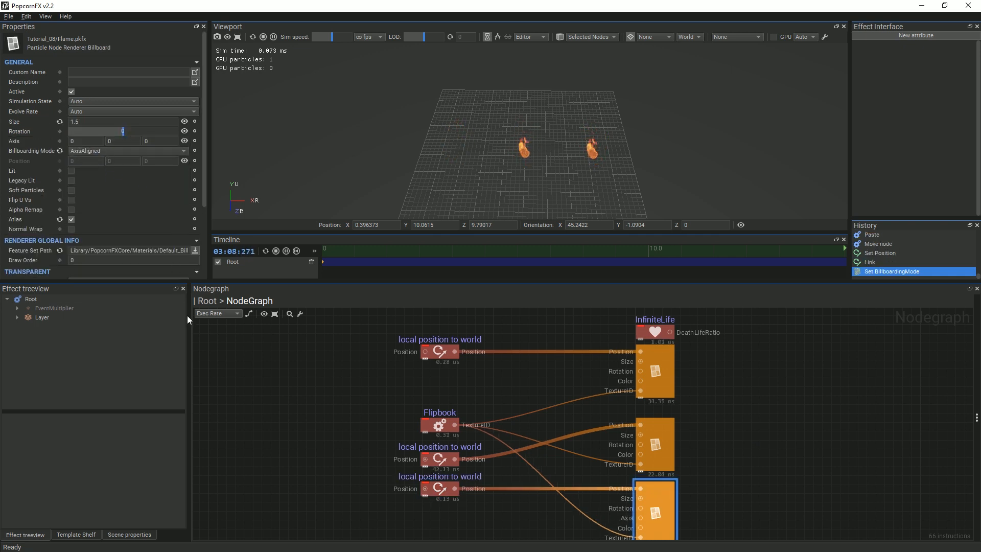
{"action": "left_click", "coordinate": [108, 141]}
{"action": "key", "text": "Return"}
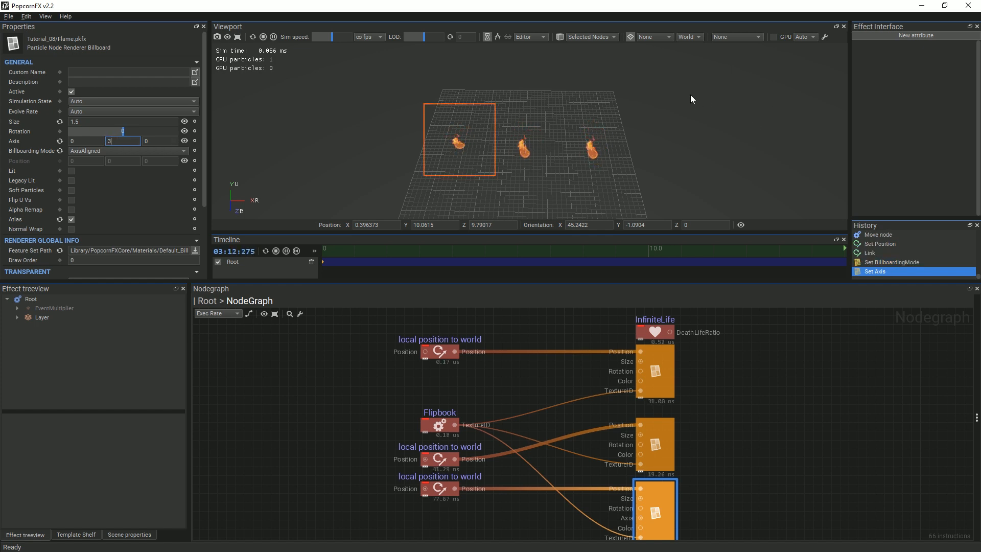
{"action": "left_click_drag", "start_coordinate": [690, 91], "coordinate": [673, 143]}
Set the second billboard's Billboarding Mode to AxisAlignedSpheroid and show the wireframe overlay in the viewport.
{"action": "left_click", "coordinate": [664, 434]}
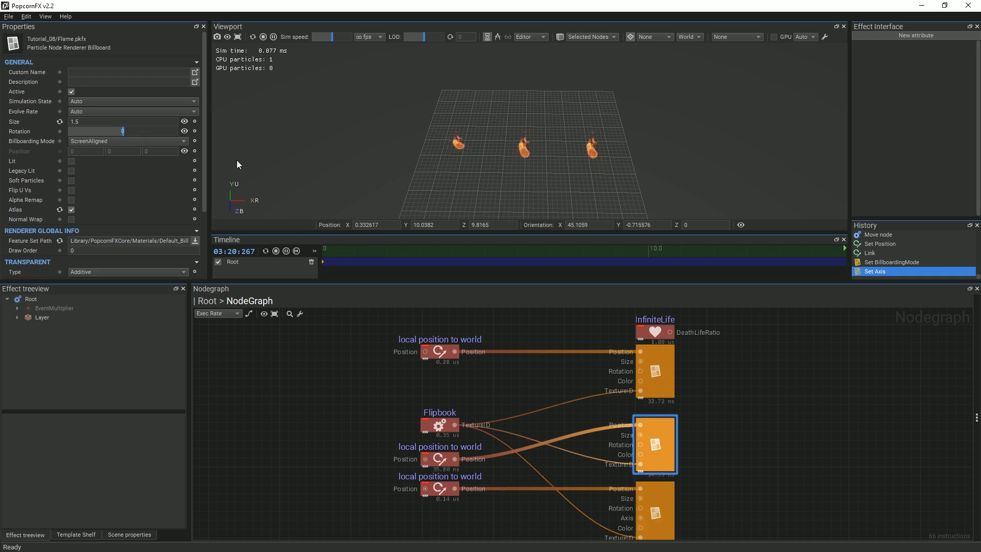
{"action": "left_click", "coordinate": [165, 140]}
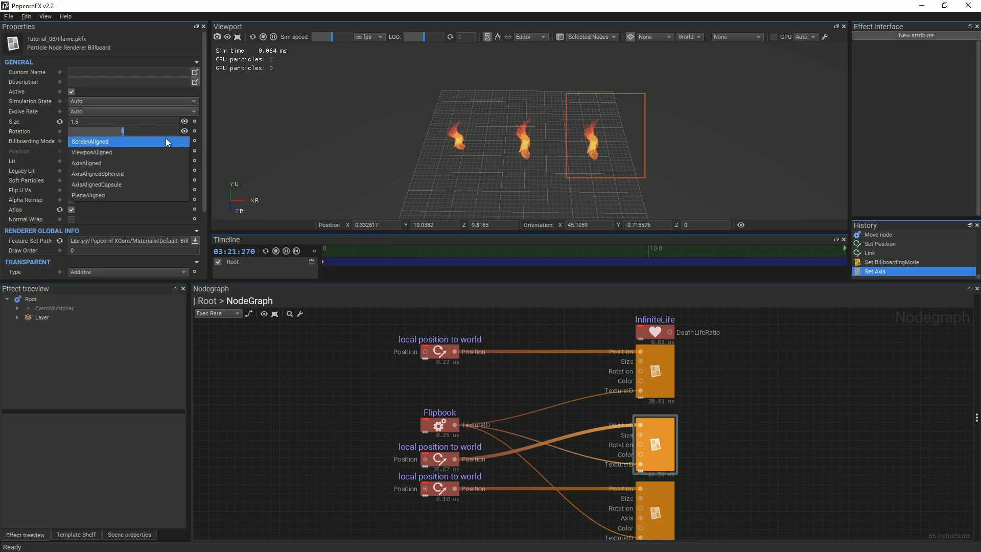
{"action": "left_click", "coordinate": [152, 173]}
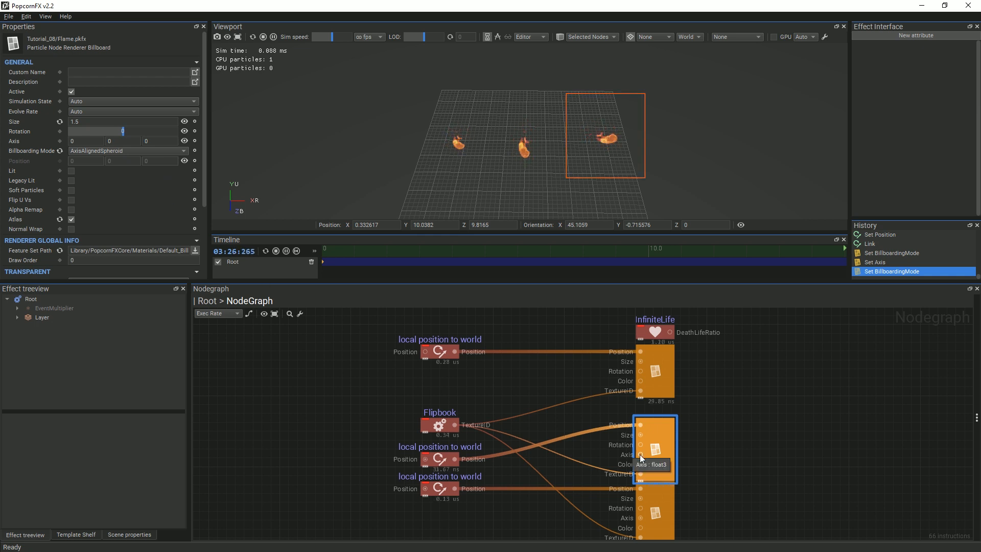
{"action": "key", "text": "F3"}
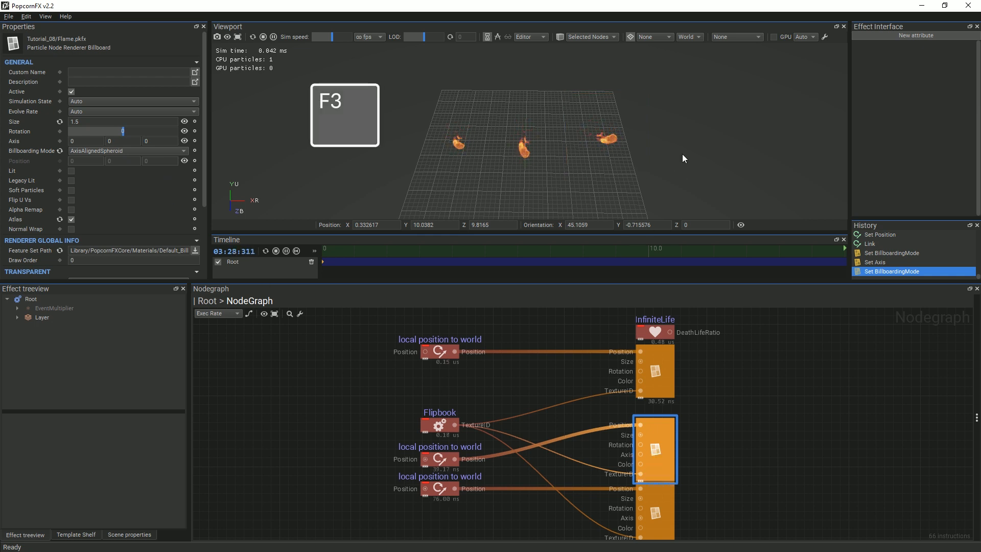
Add a float3 constant linked to the second billboard's Axis, set its Y value to 2 and compare the flames from several angles.
{"action": "left_click_drag", "start_coordinate": [639, 453], "coordinate": [505, 470]}
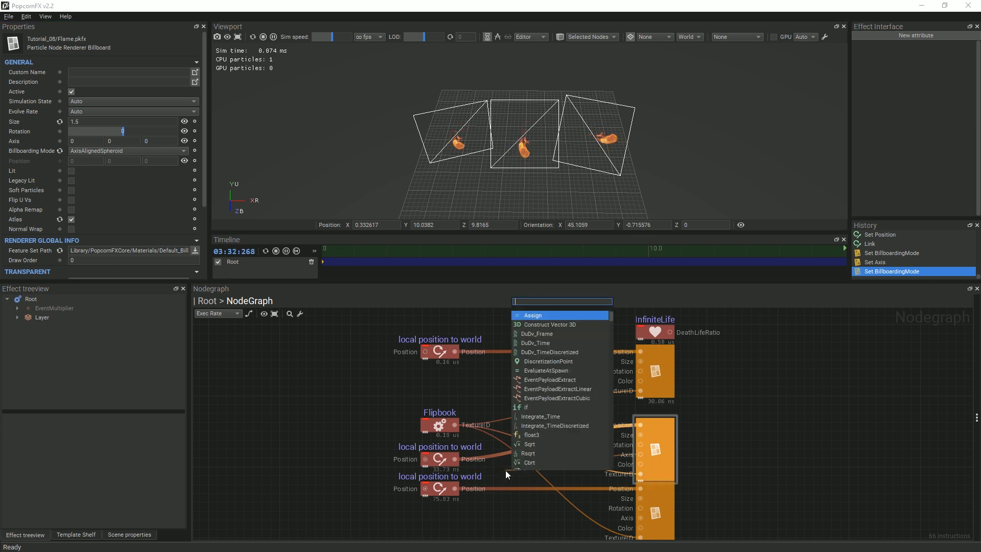
{"action": "type", "text": "float3"}
{"action": "key", "text": "Return"}
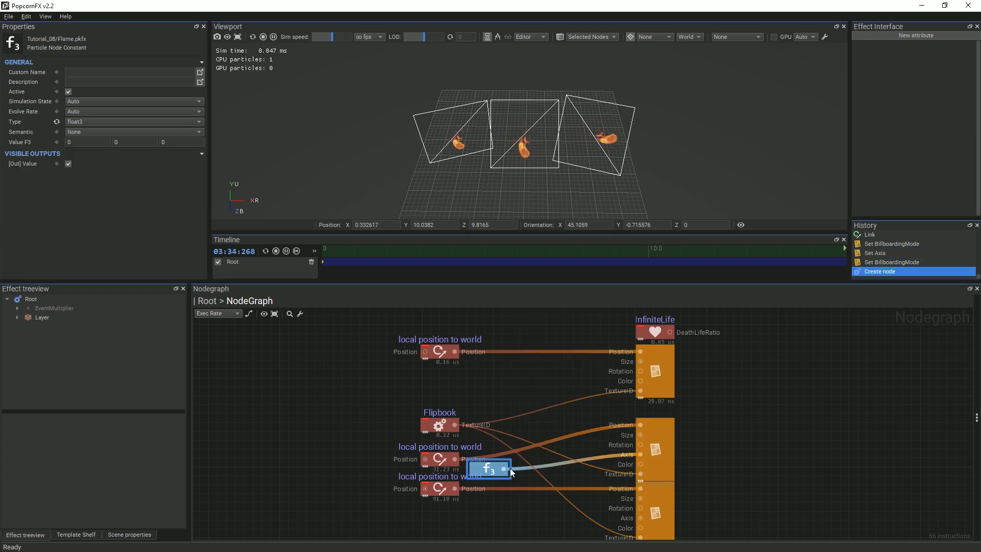
{"action": "left_click", "coordinate": [122, 141]}
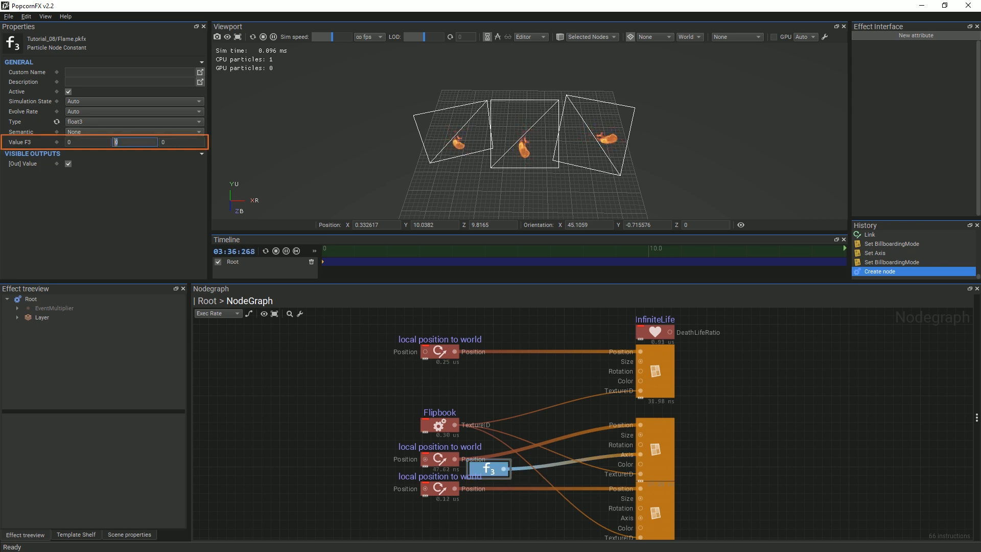
{"action": "type", "text": "2"}
{"action": "key", "text": "Return"}
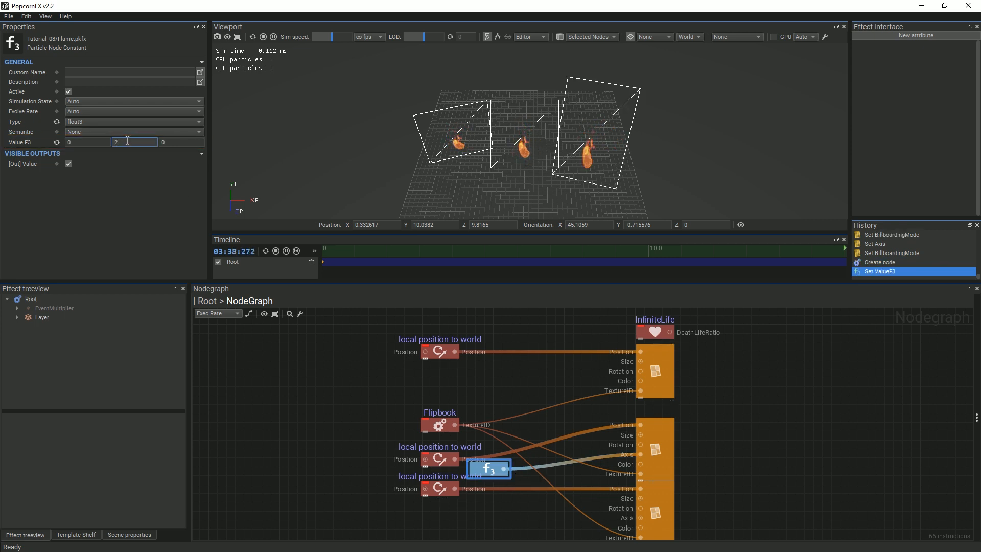
{"action": "middle_click_drag", "start_coordinate": [712, 156], "coordinate": [725, 82]}
{"action": "mouse_move", "coordinate": [698, 149]}
{"action": "left_mouse_down"}
{"action": "mouse_move", "coordinate": [695, 54]}
{"action": "mouse_move", "coordinate": [689, 166]}
{"action": "left_mouse_up"}
{"action": "left_click_drag", "start_coordinate": [687, 64], "coordinate": [666, 163]}
{"action": "left_click_drag", "start_coordinate": [675, 68], "coordinate": [673, 97]}
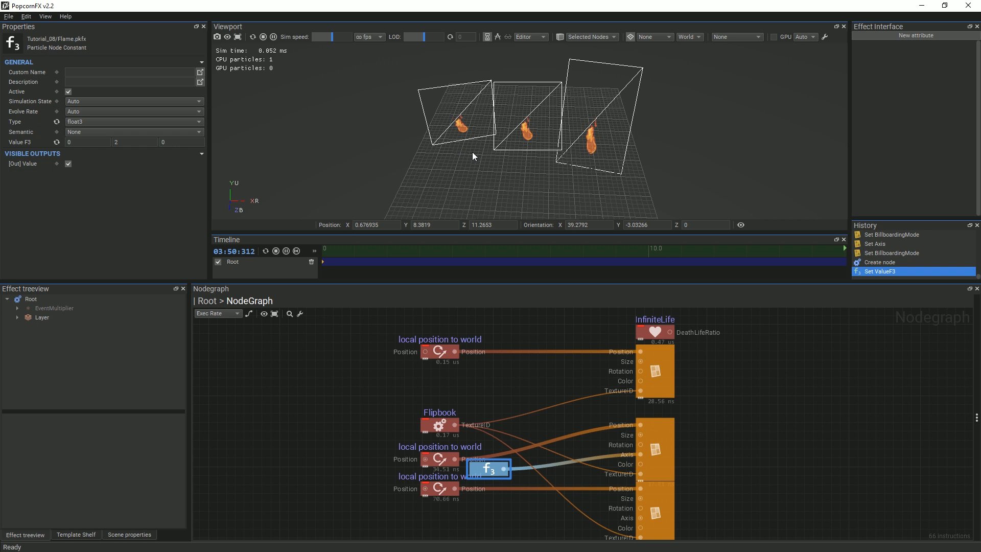
{"action": "left_click_drag", "start_coordinate": [697, 170], "coordinate": [749, 137]}
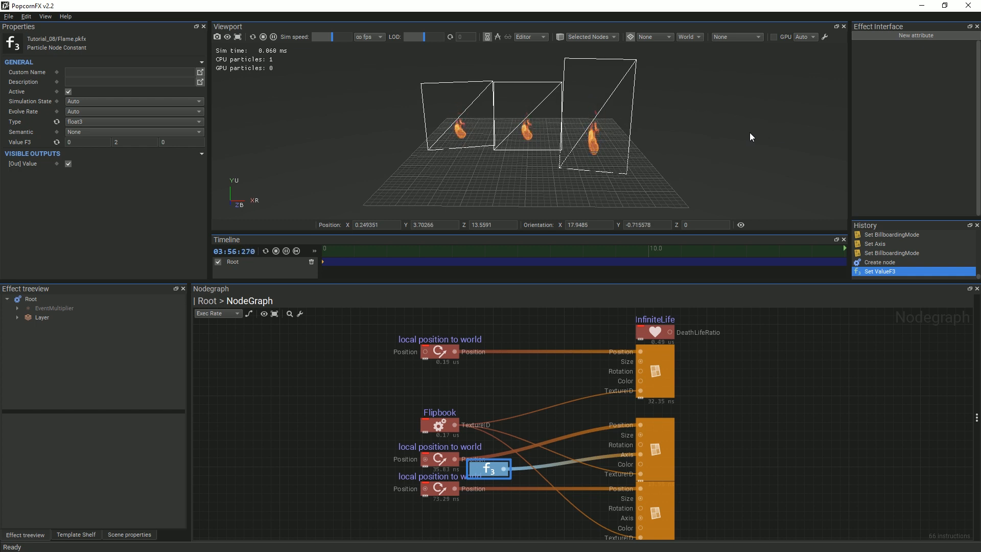
Delete the second and third billboards with their local position to world and float3 nodes, and hide the wireframe and grid.
{"action": "middle_click_drag", "start_coordinate": [745, 436], "coordinate": [758, 393]}
{"action": "left_click", "coordinate": [741, 519]}
{"action": "left_click_drag", "start_coordinate": [741, 518], "coordinate": [448, 398]}
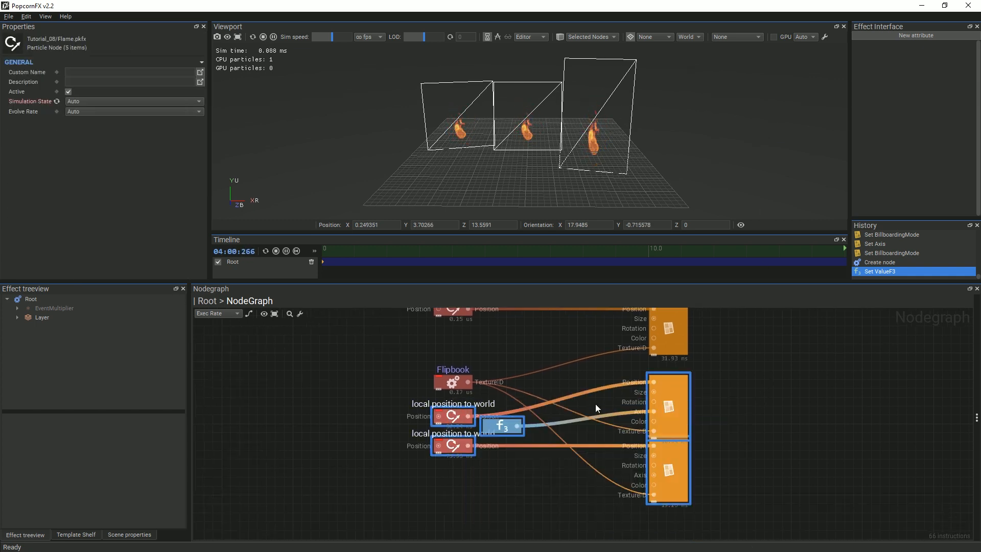
{"action": "key", "text": "Delete"}
{"action": "key", "text": "shift+F3"}
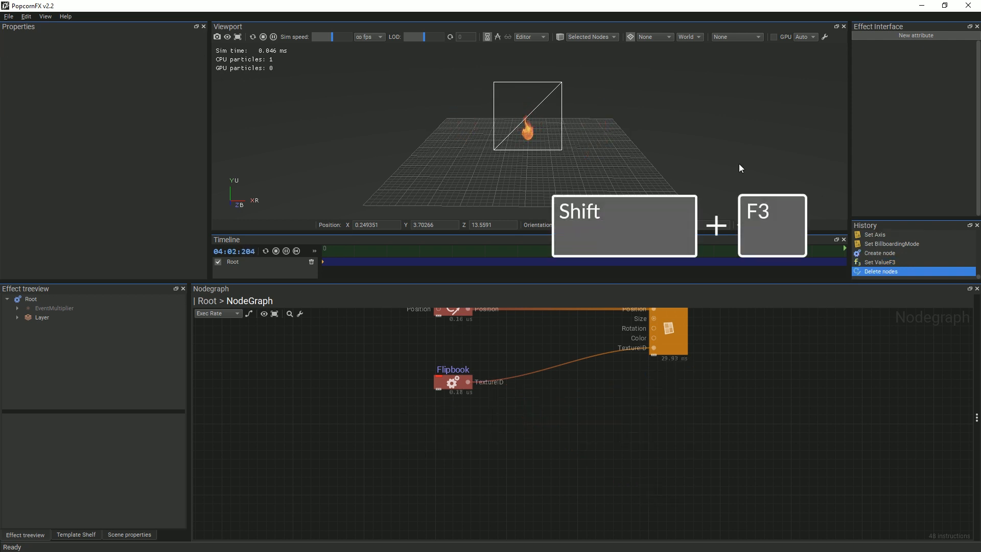
{"action": "left_click", "coordinate": [630, 37]}
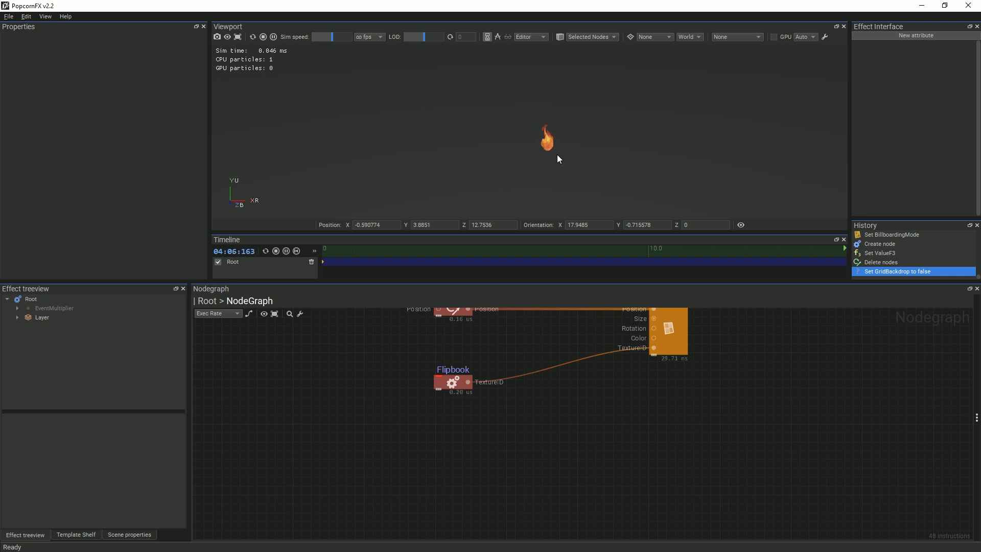
Add a Color template linked to the billboard's Color input and set its Value Shift to 1.5.
{"action": "middle_click_drag", "start_coordinate": [789, 370], "coordinate": [817, 423]}
{"action": "left_click_drag", "start_coordinate": [686, 401], "coordinate": [520, 401]}
{"action": "type", "text": "color"}
{"action": "key", "text": "Return"}
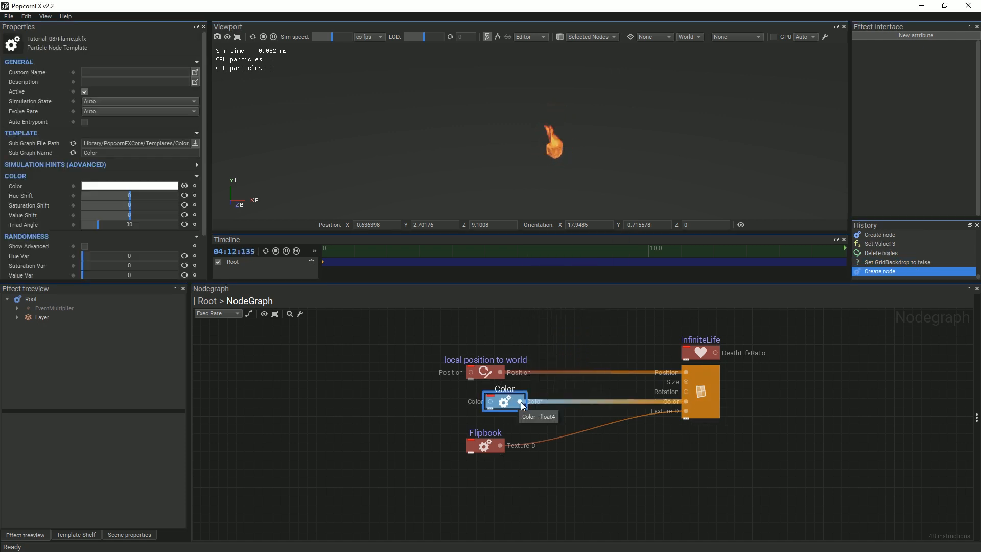
{"action": "left_click_drag", "start_coordinate": [131, 216], "coordinate": [137, 216]}
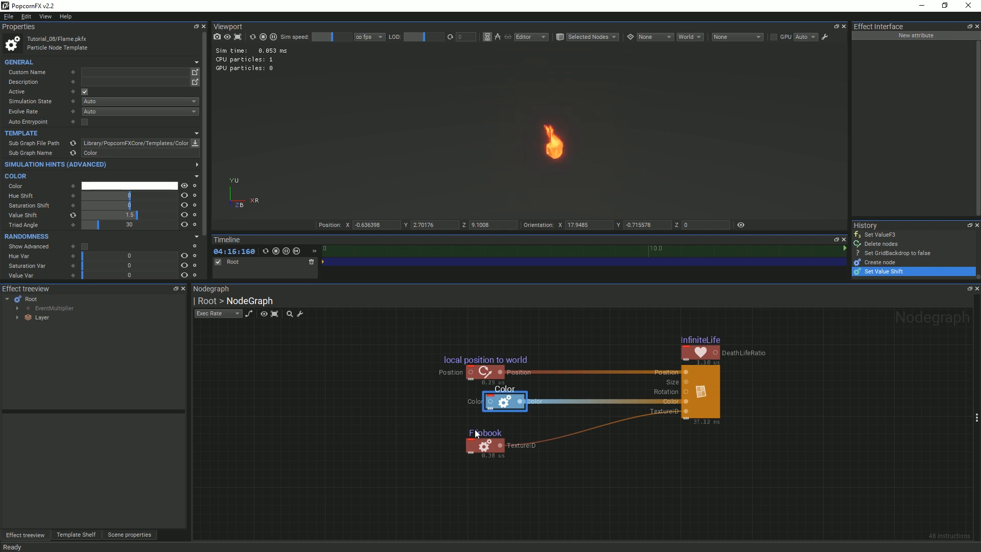
Align the Color and Flipbook nodes in a column beneath the local position to world node.
{"action": "left_click_drag", "start_coordinate": [507, 404], "coordinate": [488, 404]}
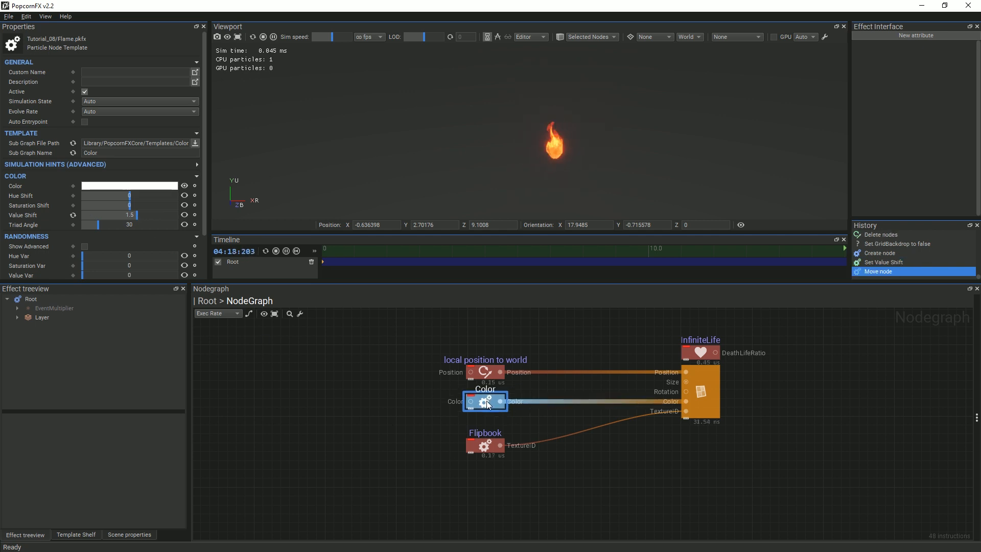
{"action": "left_click_drag", "start_coordinate": [485, 445], "coordinate": [485, 431]}
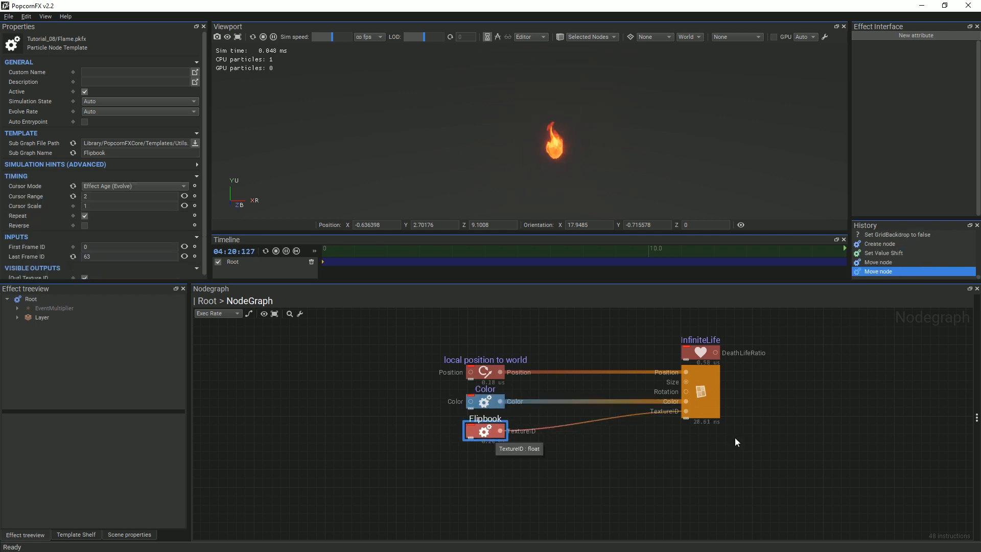
{"action": "left_click", "coordinate": [820, 418]}
{"action": "middle_click_drag", "start_coordinate": [831, 384], "coordinate": [810, 391]}
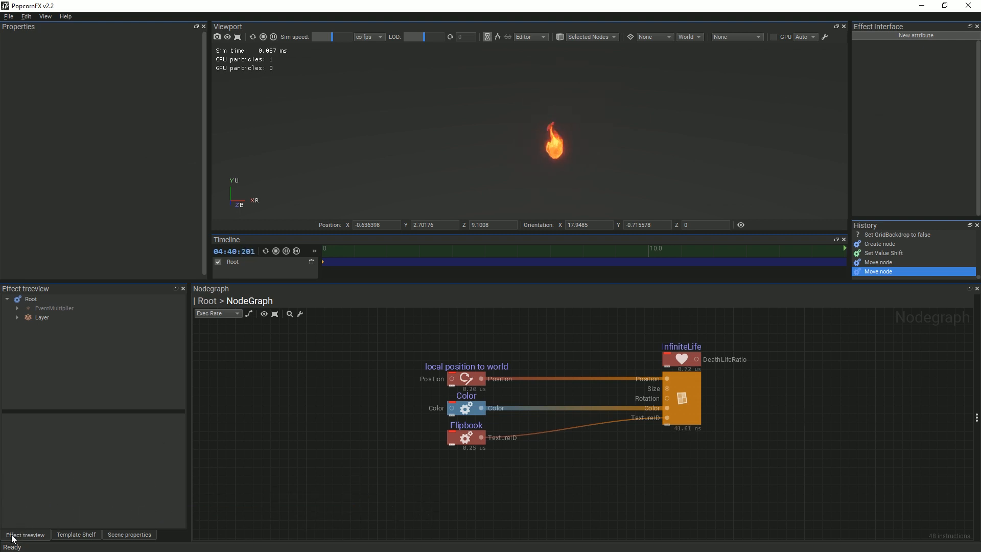
Enable the Mesh Backdrop in the scene properties and load CubeRoom_Dark.FBX from the Meshes folder as its mesh.
{"action": "left_click", "coordinate": [134, 535]}
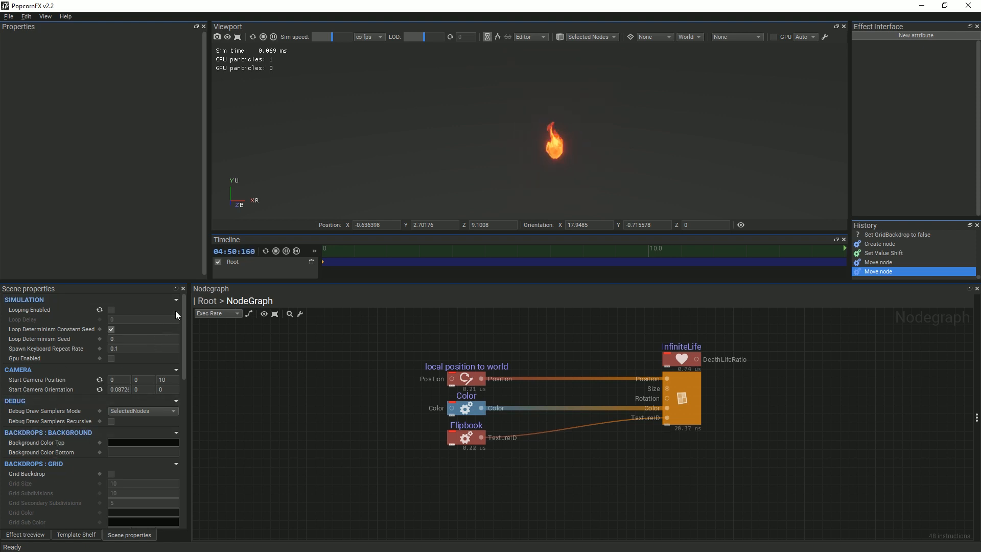
{"action": "scroll", "coordinate": [176, 306], "scroll_direction": "down", "scroll_amount": 2}
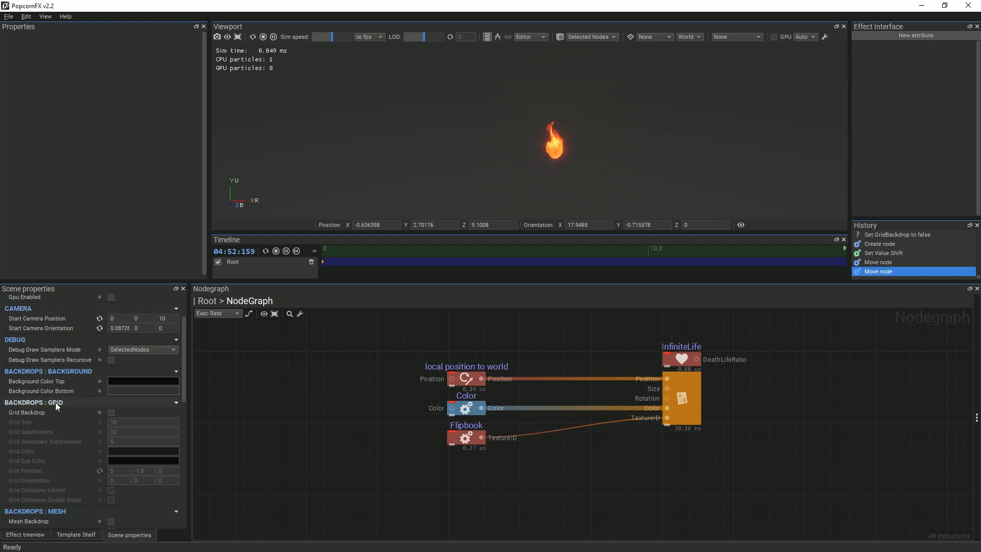
{"action": "scroll", "coordinate": [51, 413], "scroll_direction": "down", "scroll_amount": 3}
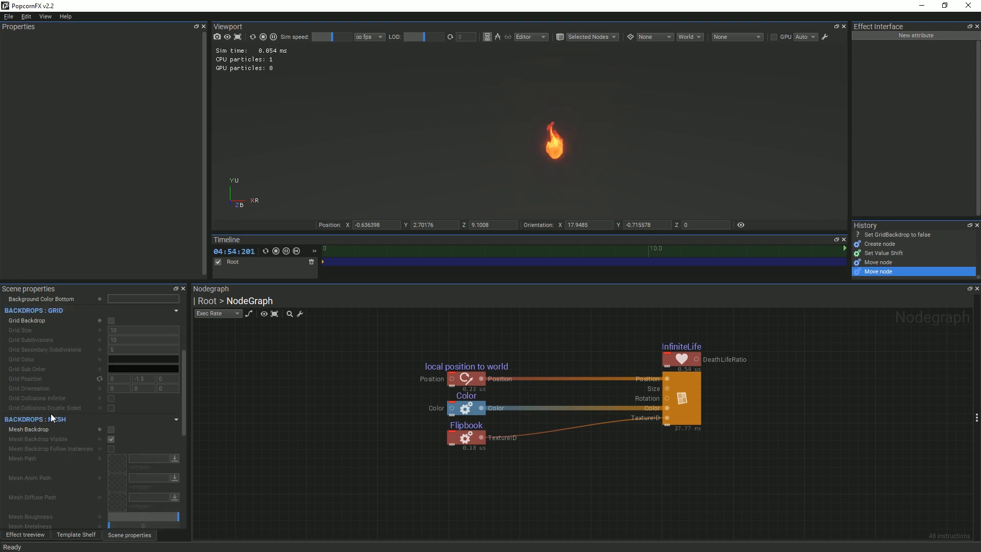
{"action": "left_click", "coordinate": [111, 429]}
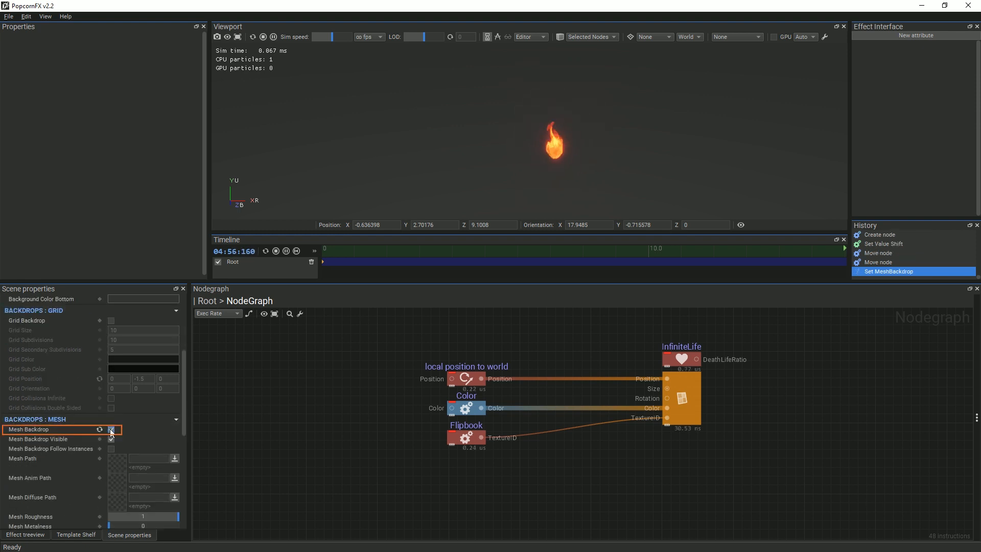
{"action": "double_click", "coordinate": [112, 465]}
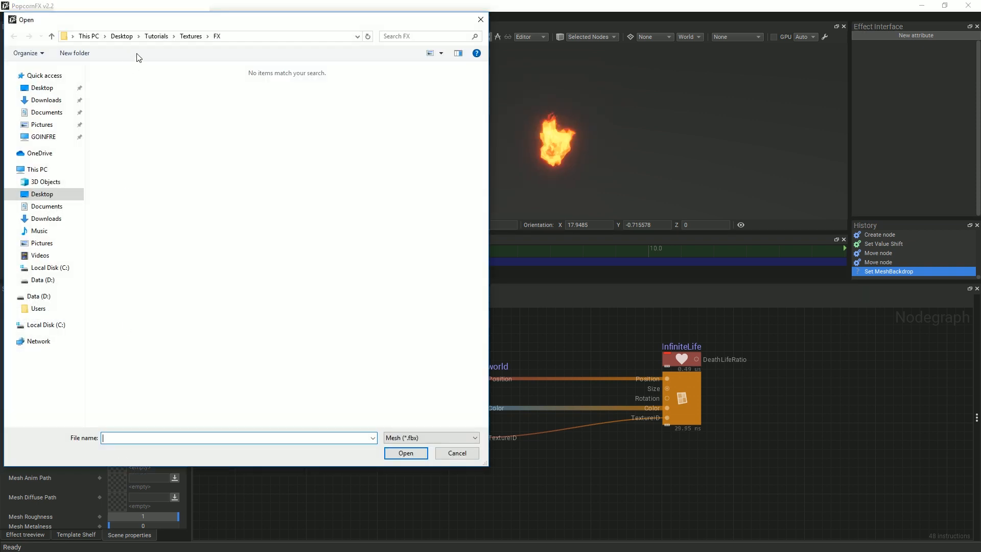
{"action": "left_click", "coordinate": [161, 39]}
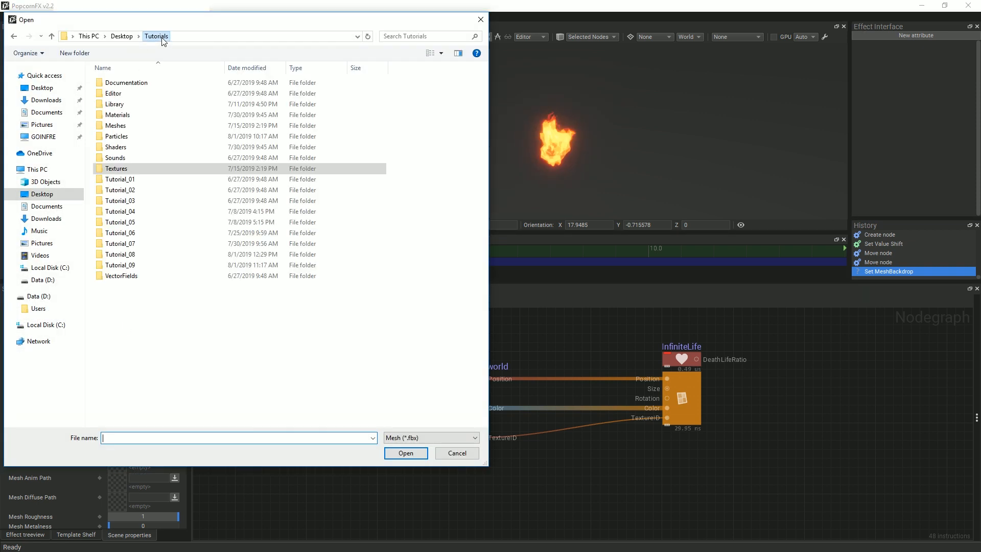
{"action": "double_click", "coordinate": [138, 127]}
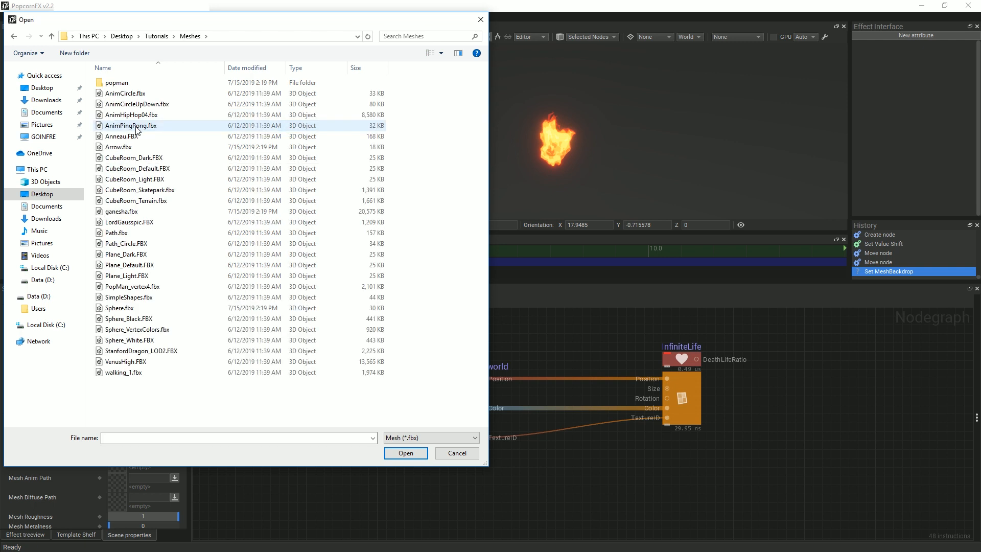
{"action": "double_click", "coordinate": [139, 160]}
Set the backdrop's Mesh Diffuse Path to EditorModelGround_Dark.dds from the Textures folder and its Mesh Position Y to -1.5.
{"action": "scroll", "coordinate": [84, 429], "scroll_direction": "down", "scroll_amount": 3}
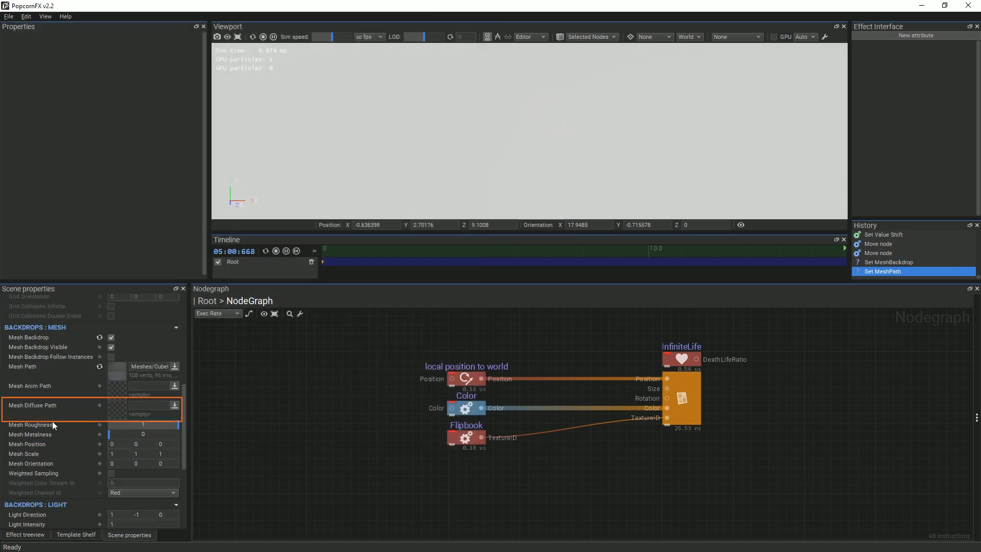
{"action": "left_click", "coordinate": [120, 409]}
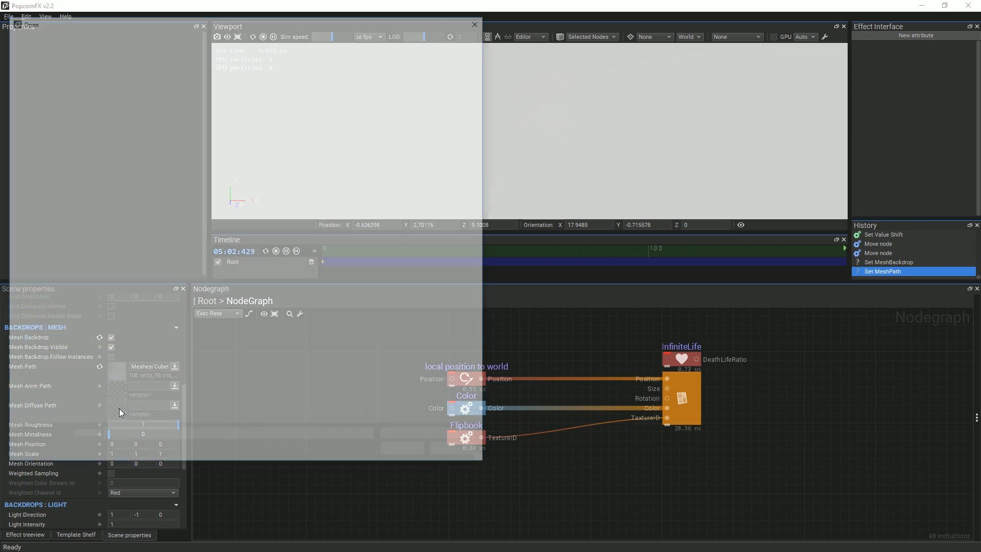
{"action": "left_click", "coordinate": [155, 36]}
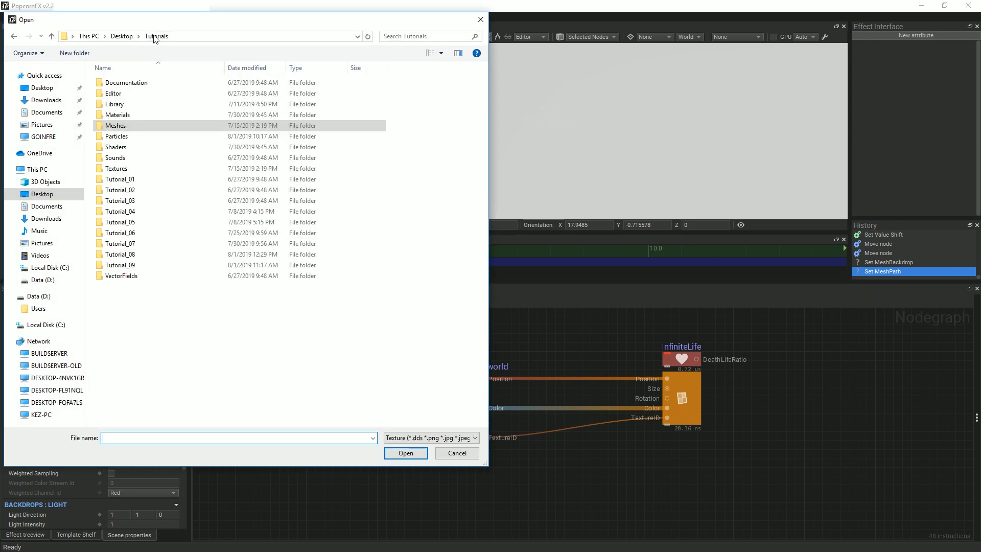
{"action": "double_click", "coordinate": [122, 169]}
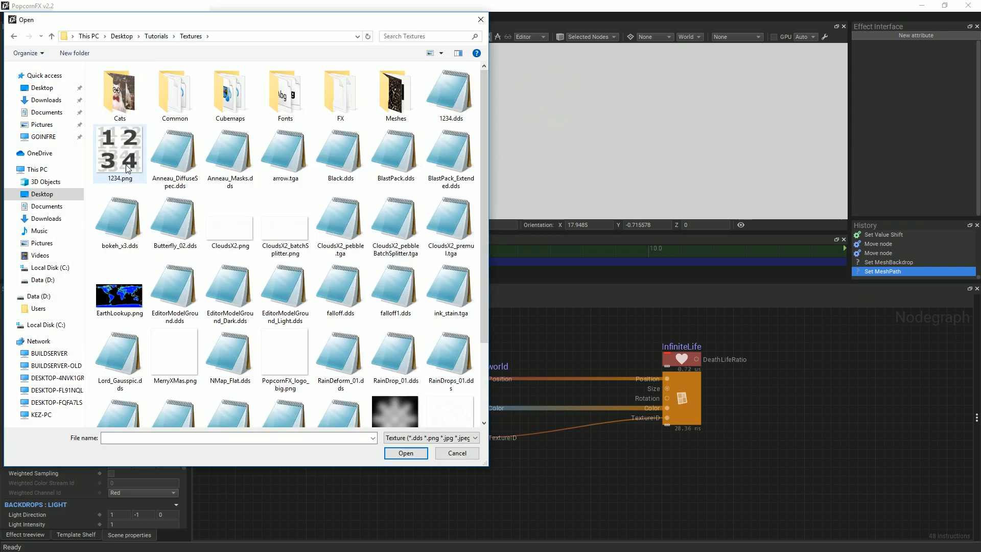
{"action": "double_click", "coordinate": [222, 279]}
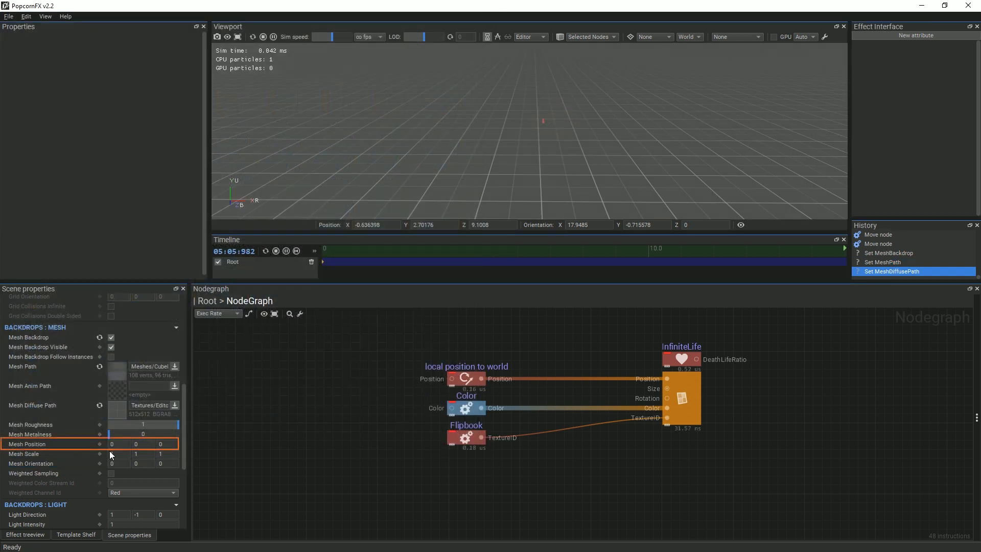
{"action": "type", "text": "-1.5"}
{"action": "key", "text": "Return"}
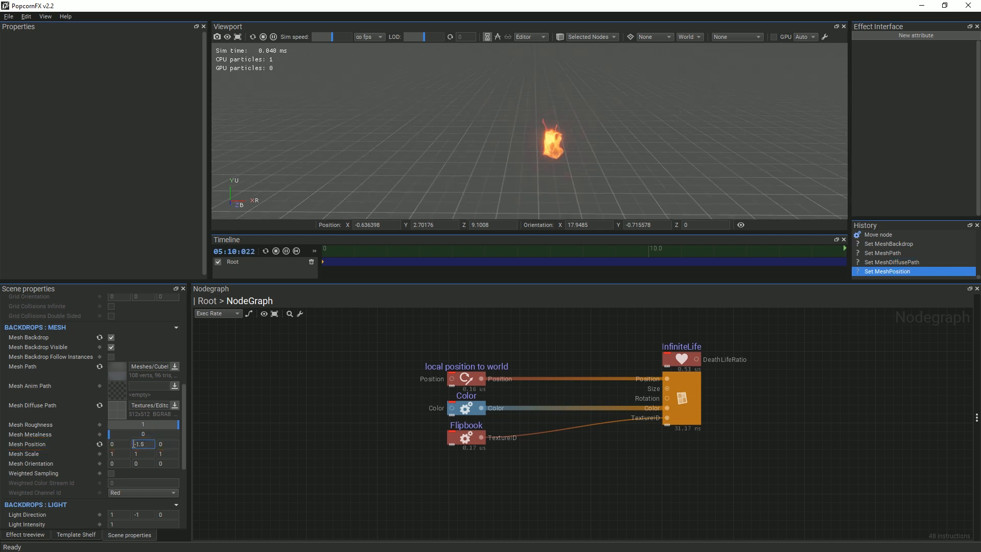
Add a light renderer directly beneath the billboard renderer and link the local position to world output to its Position input.
{"action": "right_click", "coordinate": [683, 461]}
{"action": "type", "text": "lig"}
{"action": "key", "text": "Return"}
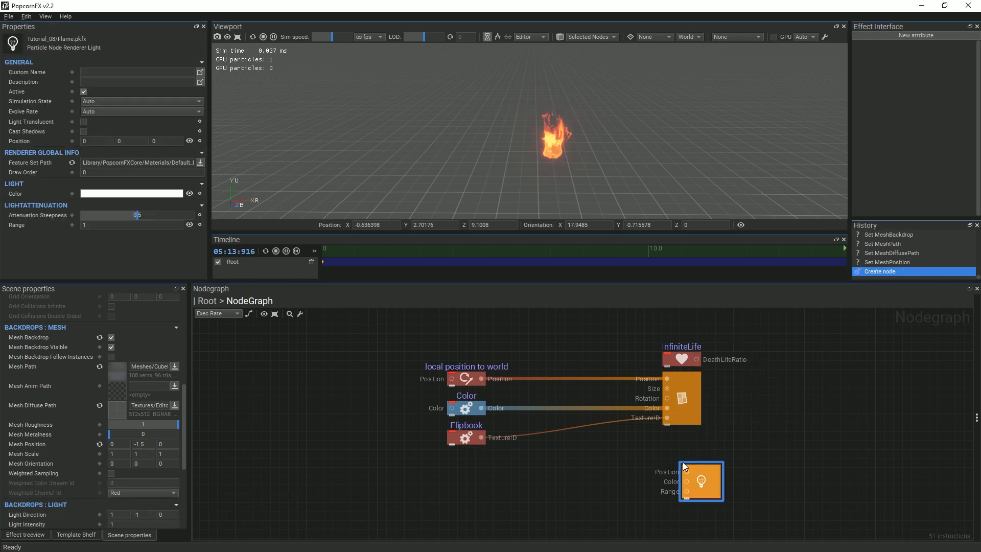
{"action": "left_click_drag", "start_coordinate": [701, 471], "coordinate": [682, 452]}
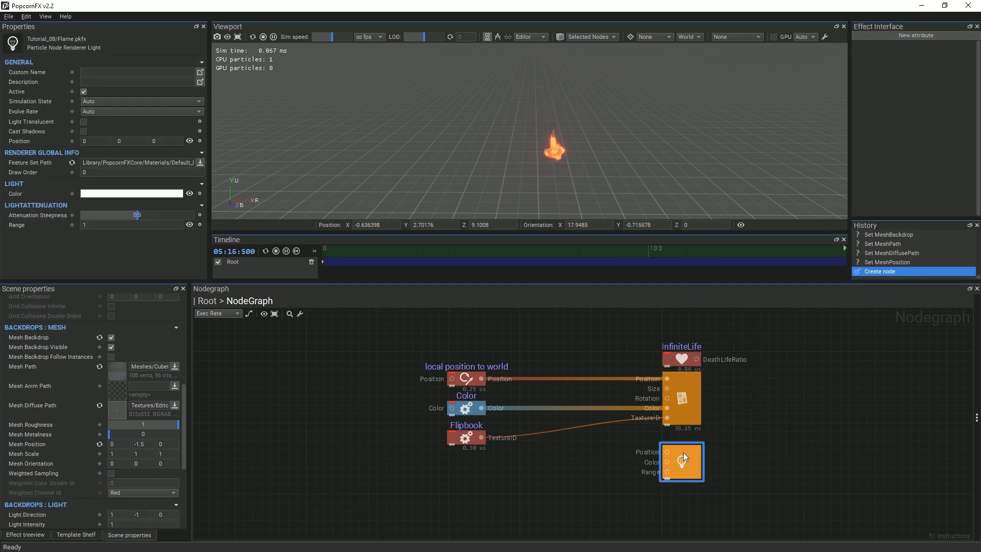
{"action": "left_click", "coordinate": [602, 474]}
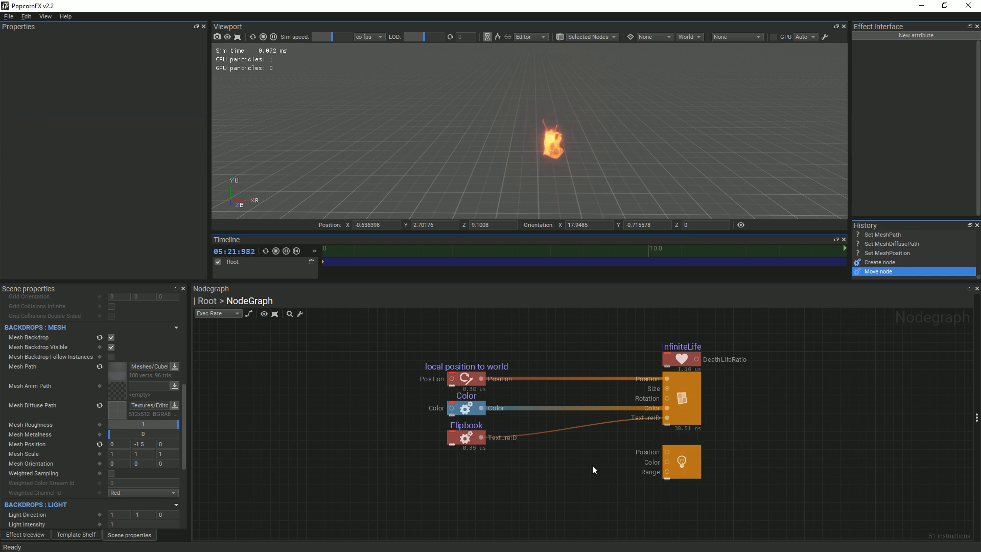
{"action": "left_click_drag", "start_coordinate": [482, 378], "coordinate": [682, 455]}
Set the light renderer's Range to 2 and its Attenuation Steepness to 0.386.
{"action": "left_click", "coordinate": [684, 461]}
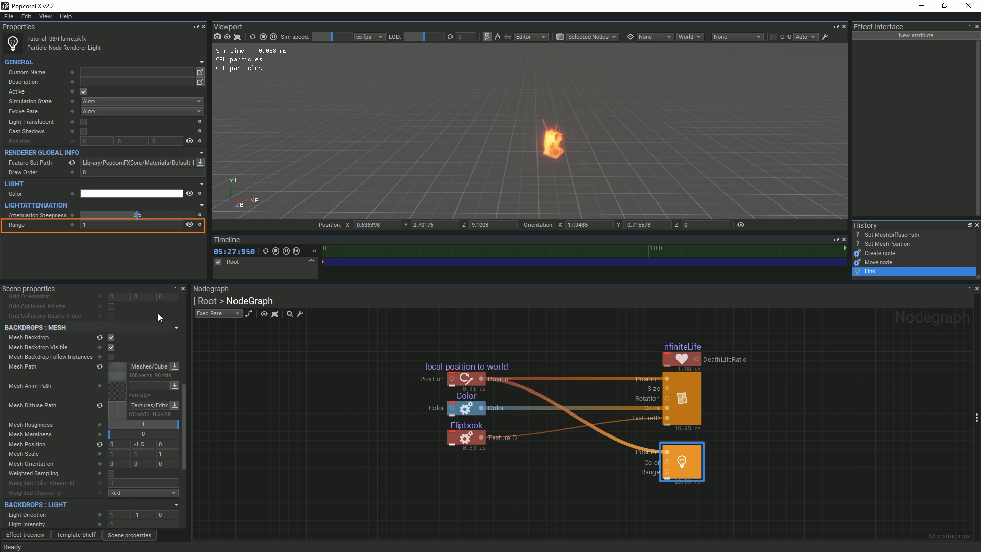
{"action": "type", "text": "2"}
{"action": "key", "text": "Return"}
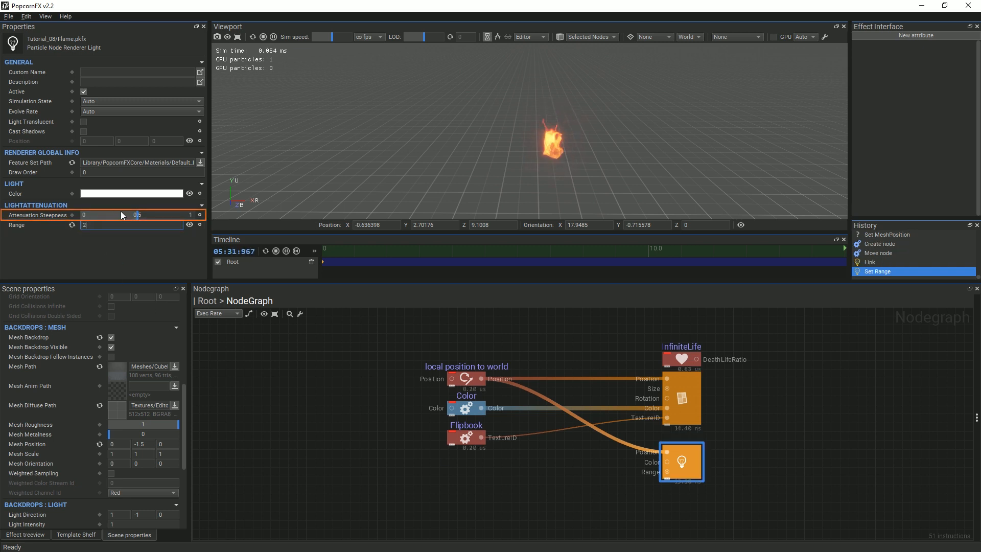
{"action": "left_click_drag", "start_coordinate": [127, 218], "coordinate": [126, 218]}
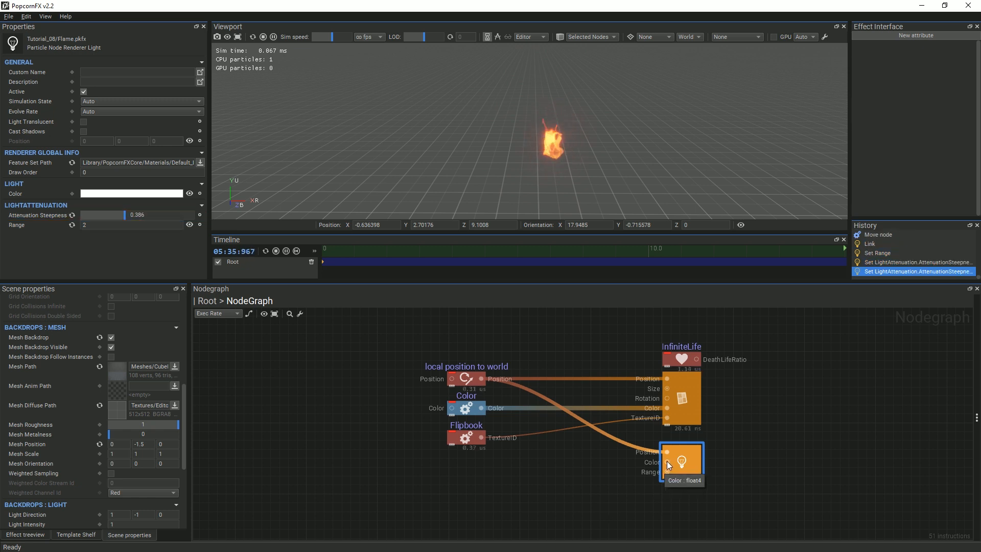
Add a Color template linked to the light's Color input and place it beneath the Flipbook node.
{"action": "left_click_drag", "start_coordinate": [491, 462], "coordinate": [490, 463]}
{"action": "type", "text": "color"}
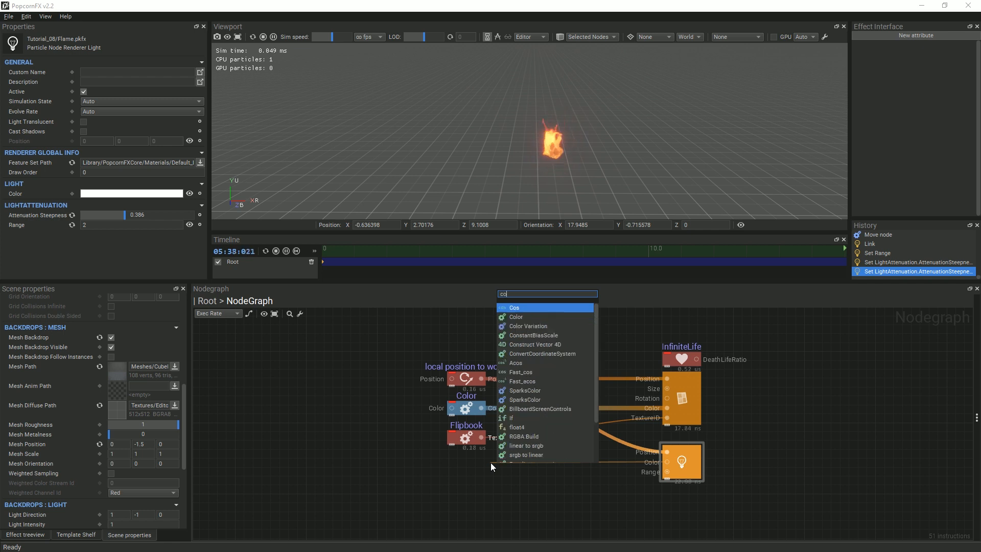
{"action": "key", "text": "Return"}
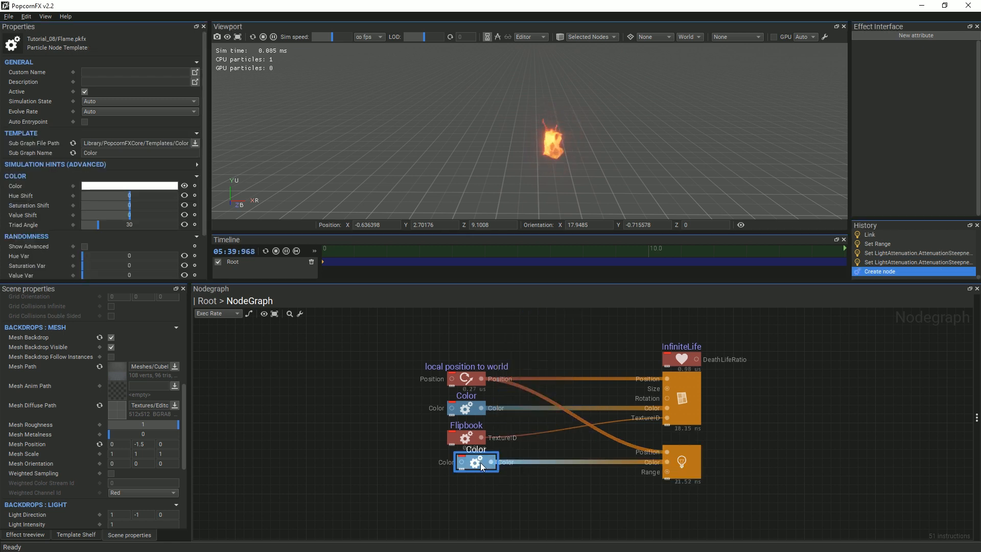
{"action": "left_click_drag", "start_coordinate": [479, 464], "coordinate": [474, 463]}
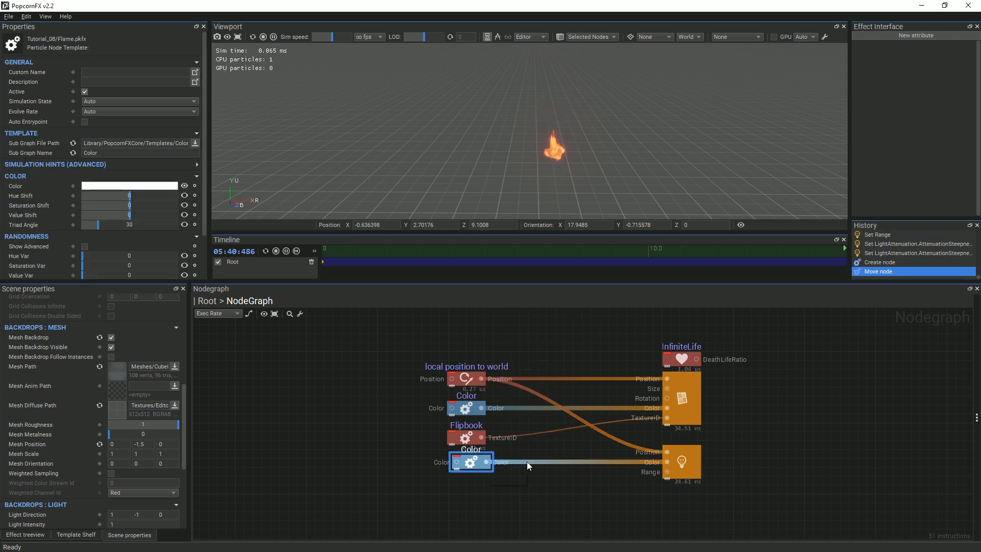
Insert a multiply node between the new Color template and the light, with a constant of 15 as its second input.
{"action": "double_click", "coordinate": [557, 462]}
{"action": "type", "text": "mul"}
{"action": "key", "text": "Return"}
{"action": "left_click_drag", "start_coordinate": [565, 469], "coordinate": [471, 497]}
{"action": "type", "text": "15"}
{"action": "key", "text": "Return"}
Set the light's Color template to orange FFFF5100 with a Value Shift of 1.5.
{"action": "left_click", "coordinate": [456, 464]}
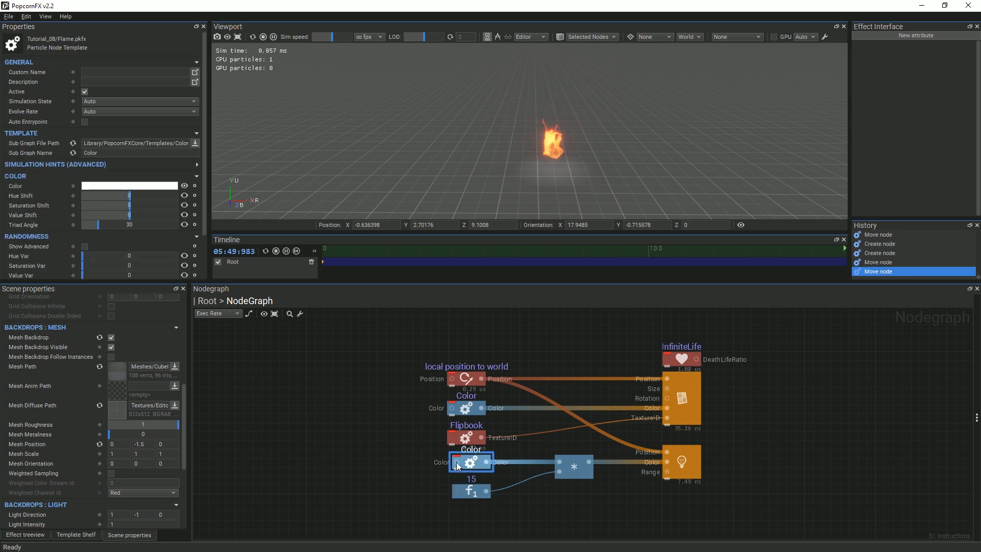
{"action": "left_click", "coordinate": [138, 186]}
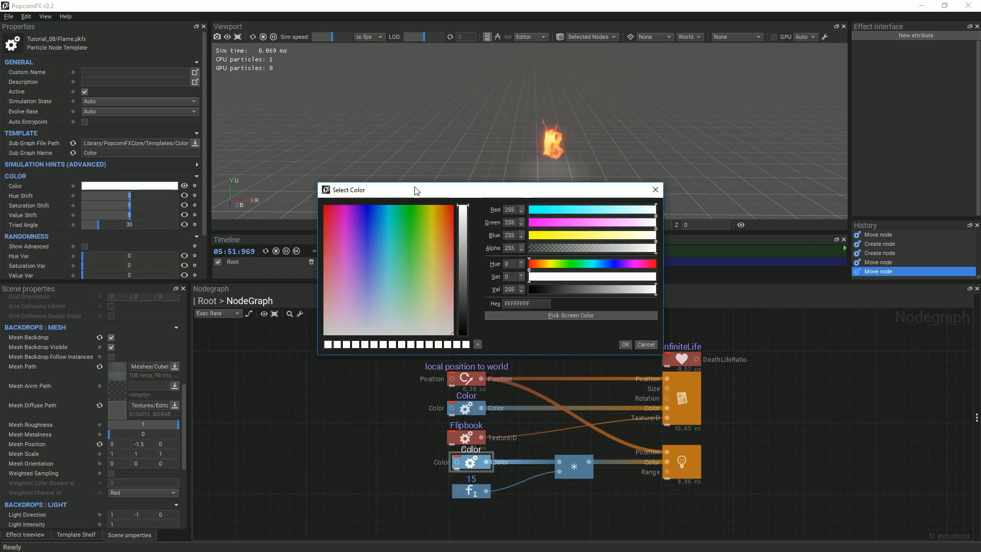
{"action": "left_click", "coordinate": [446, 205]}
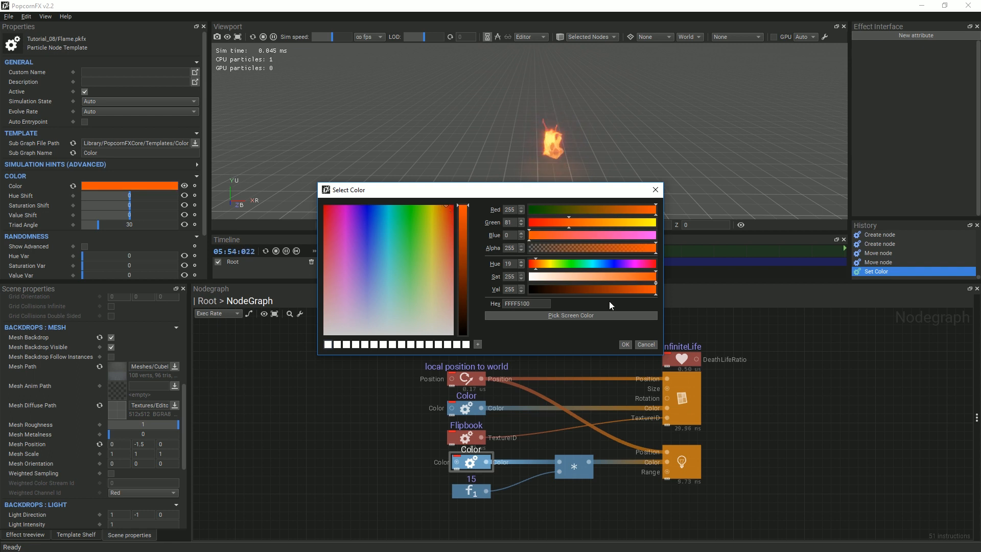
{"action": "left_click", "coordinate": [625, 344]}
{"action": "left_click_drag", "start_coordinate": [139, 214], "coordinate": [136, 214]}
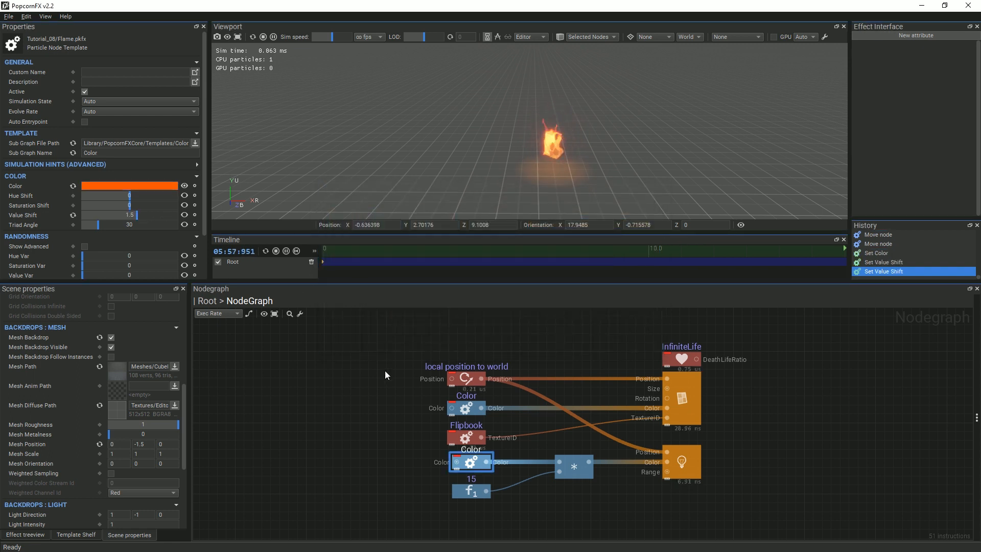
{"action": "scroll", "coordinate": [601, 175], "scroll_direction": "up", "scroll_amount": 2}
{"action": "middle_click_drag", "start_coordinate": [655, 174], "coordinate": [595, 135]}
{"action": "left_click_drag", "start_coordinate": [597, 146], "coordinate": [596, 109]}
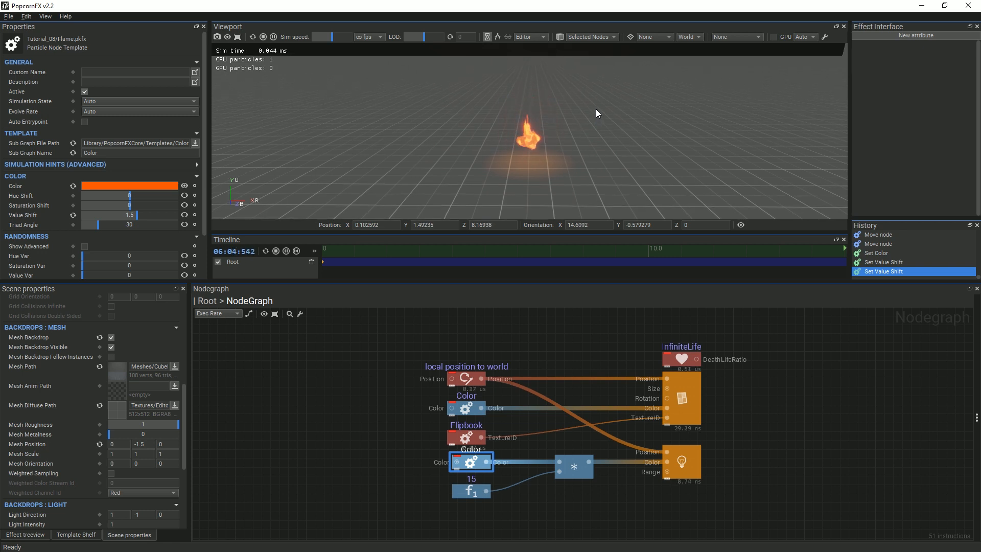
{"action": "left_click", "coordinate": [762, 465]}
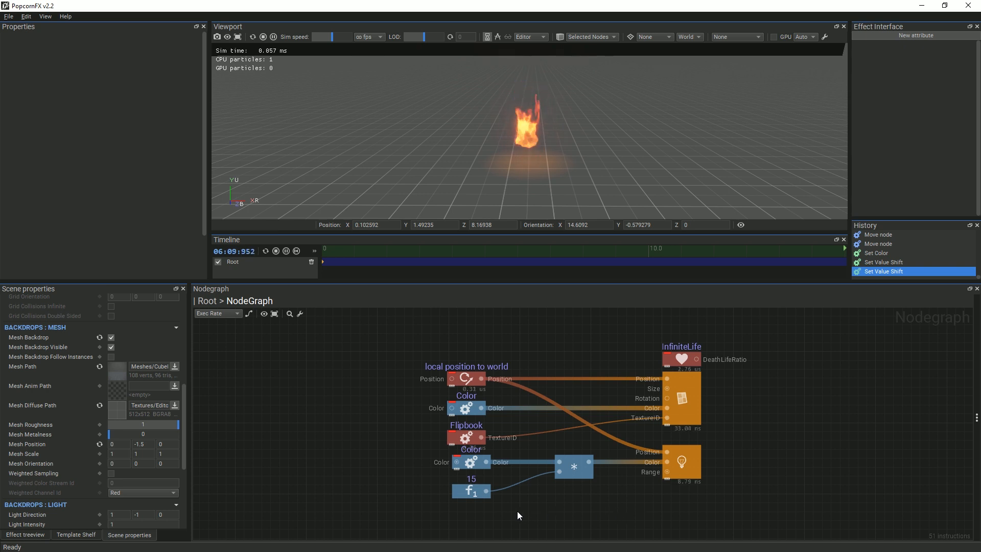
Insert a second multiply node on the link from the 15 constant and arrange both nodes beneath and beside the Color template.
{"action": "left_click_drag", "start_coordinate": [470, 492], "coordinate": [404, 479]}
{"action": "left_click", "coordinate": [484, 495]}
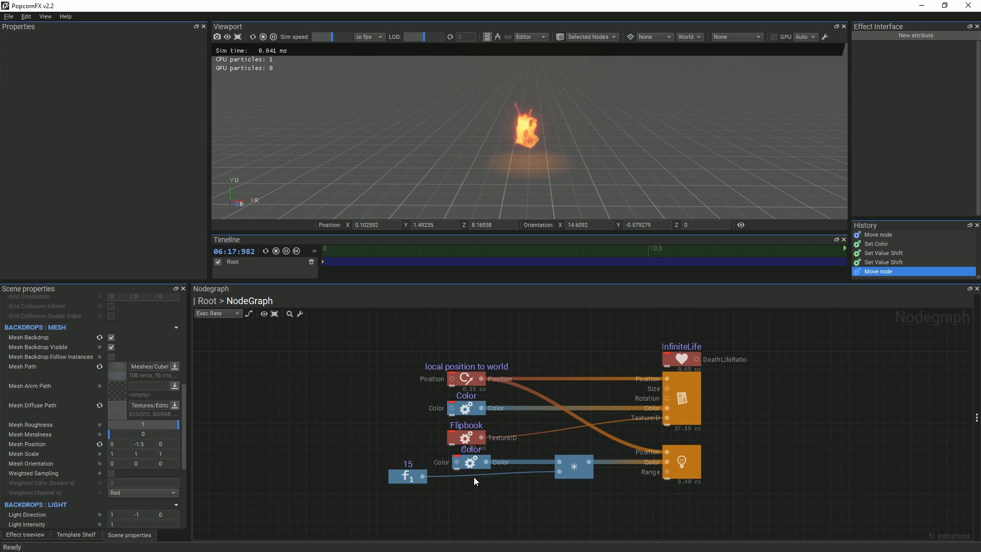
{"action": "right_click", "coordinate": [475, 474]}
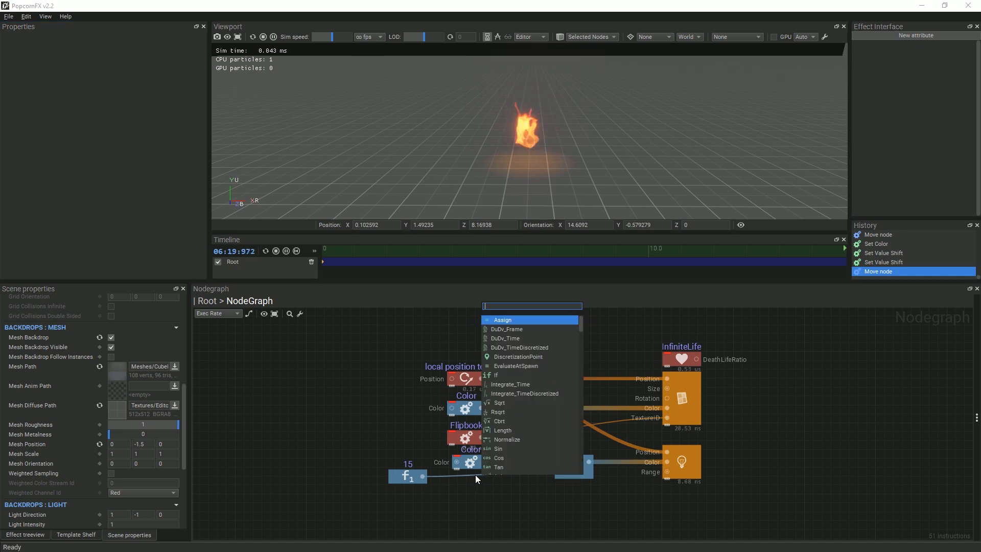
{"action": "type", "text": "mul"}
{"action": "key", "text": "Return"}
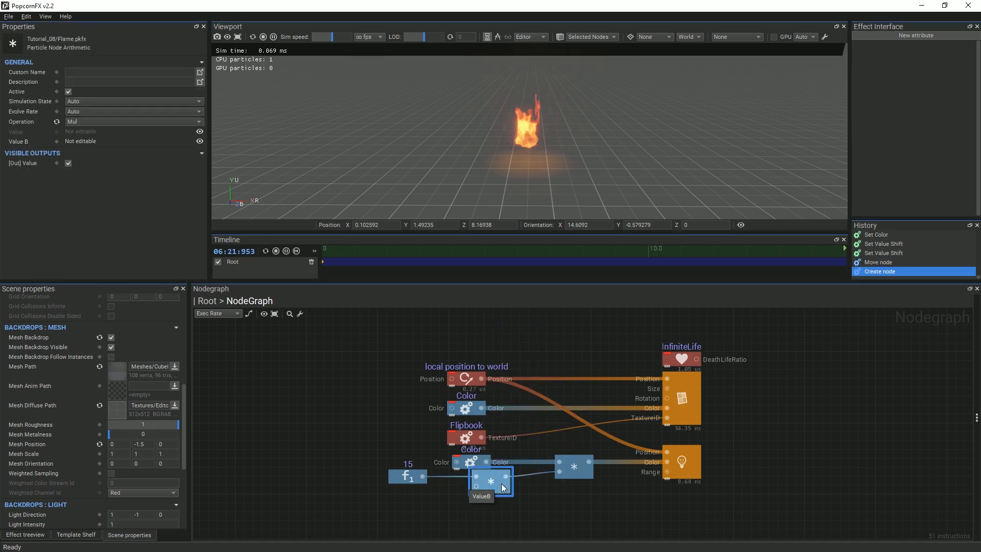
{"action": "left_click_drag", "start_coordinate": [501, 483], "coordinate": [479, 495]}
{"action": "left_click_drag", "start_coordinate": [409, 479], "coordinate": [409, 470]}
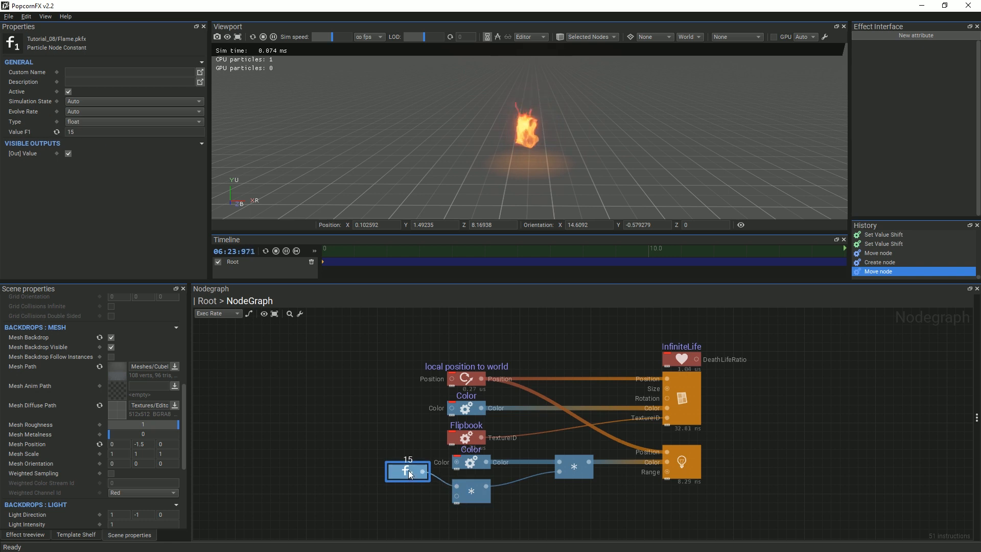
Add a Flicker template as the second multiply node's other input and set its Cursor Mode to Effect Age (Evolve).
{"action": "right_click", "coordinate": [419, 509]}
{"action": "type", "text": "cu"}
{"action": "left_click", "coordinate": [447, 356]}
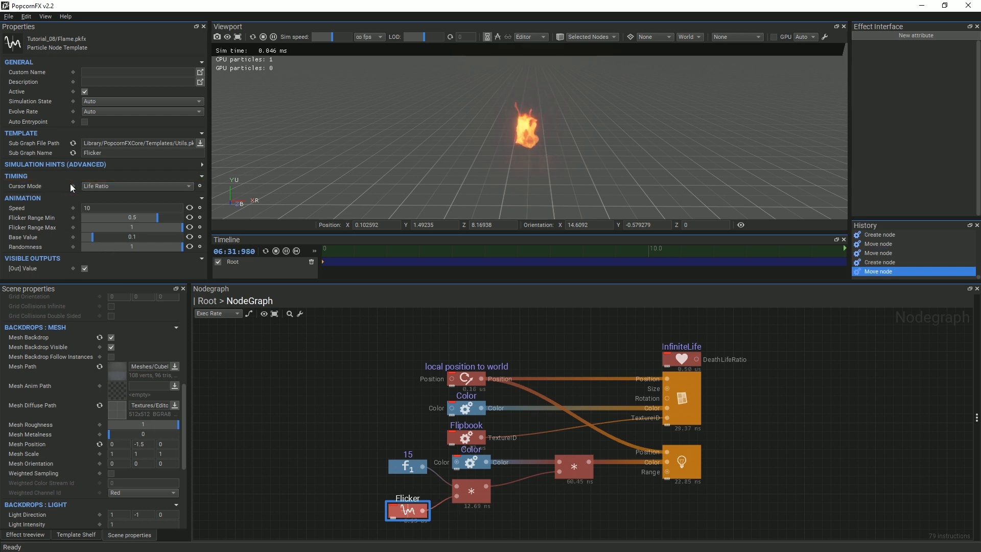
{"action": "left_click", "coordinate": [99, 185]}
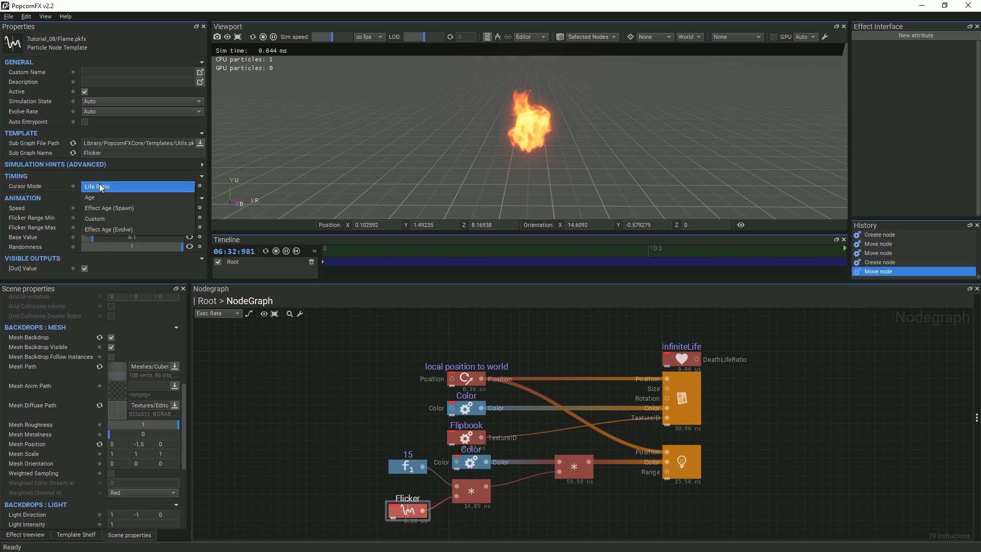
{"action": "left_click", "coordinate": [109, 227]}
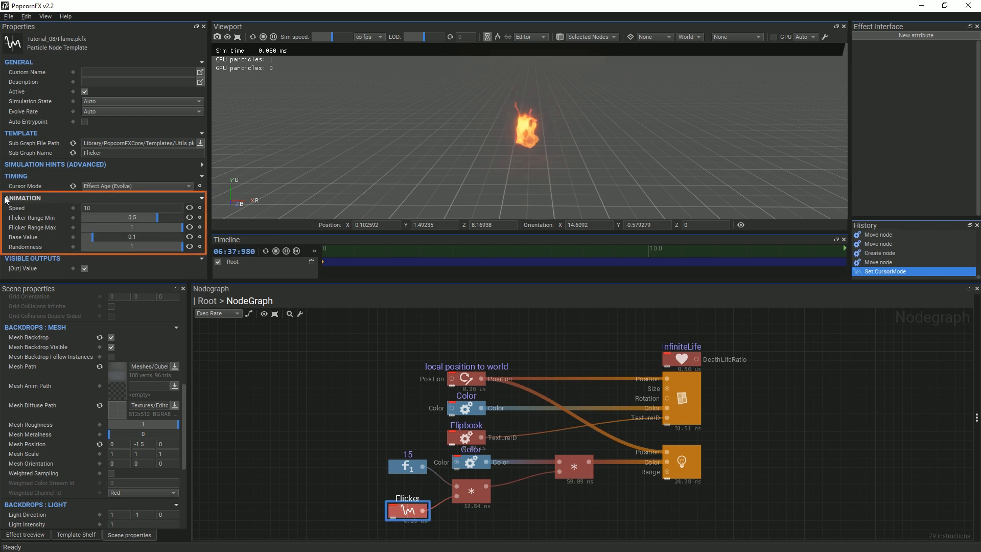
Set the Flicker template's Speed to 5, Flicker Range Min to -1 and Base Value to about 0.55.
{"action": "left_click", "coordinate": [100, 208]}
{"action": "type", "text": "5"}
{"action": "key", "text": "Return"}
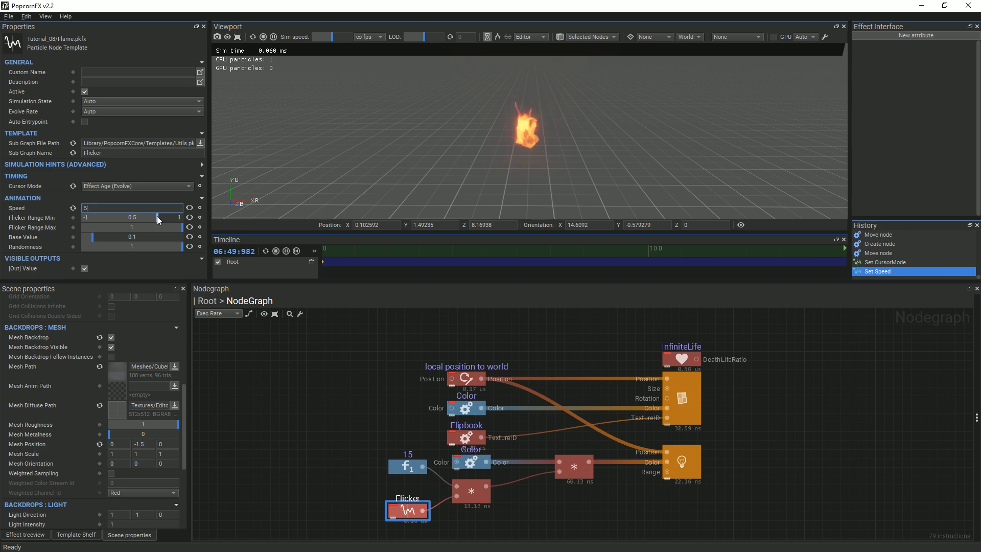
{"action": "left_click_drag", "start_coordinate": [157, 217], "coordinate": [78, 217]}
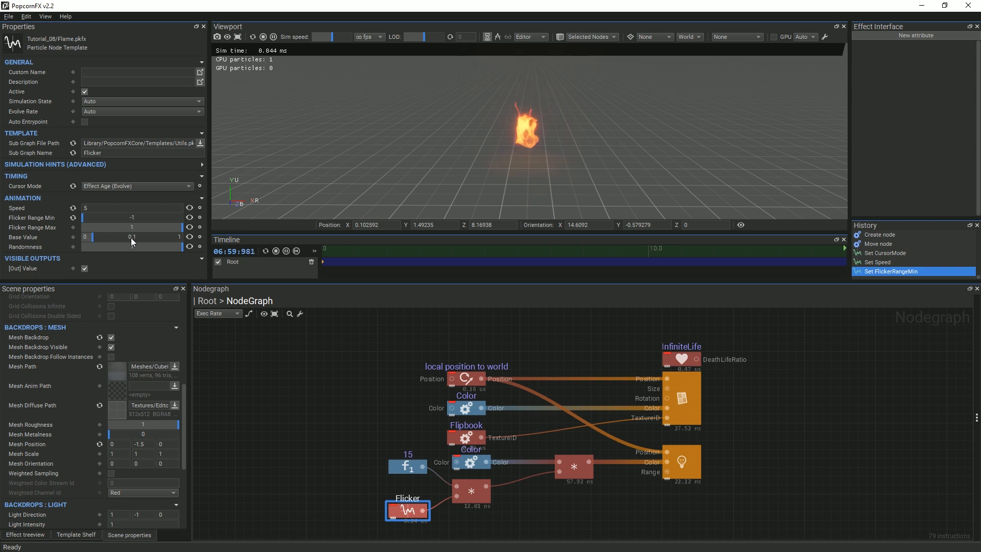
{"action": "left_click_drag", "start_coordinate": [93, 237], "coordinate": [137, 244]}
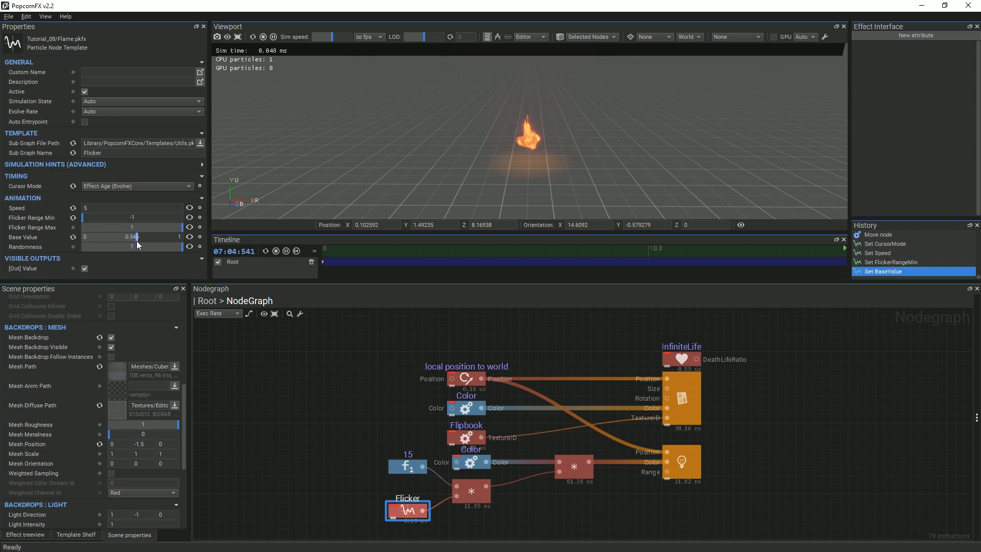
Switch the node graph's display mode from Exec Rate to Normal and return to the Root layer graph.
{"action": "left_click", "coordinate": [320, 366]}
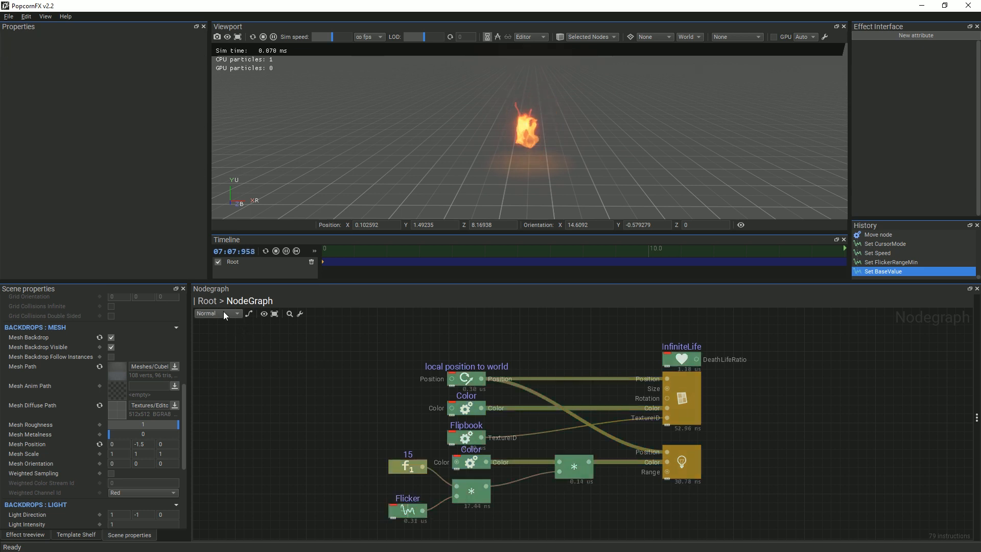
{"action": "left_click", "coordinate": [207, 301]}
{"action": "left_click", "coordinate": [818, 414]}
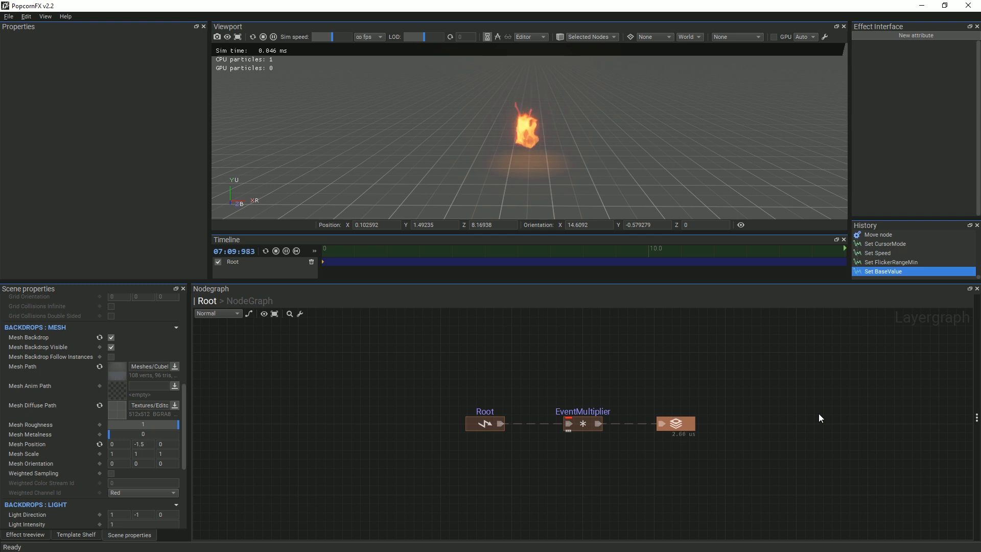